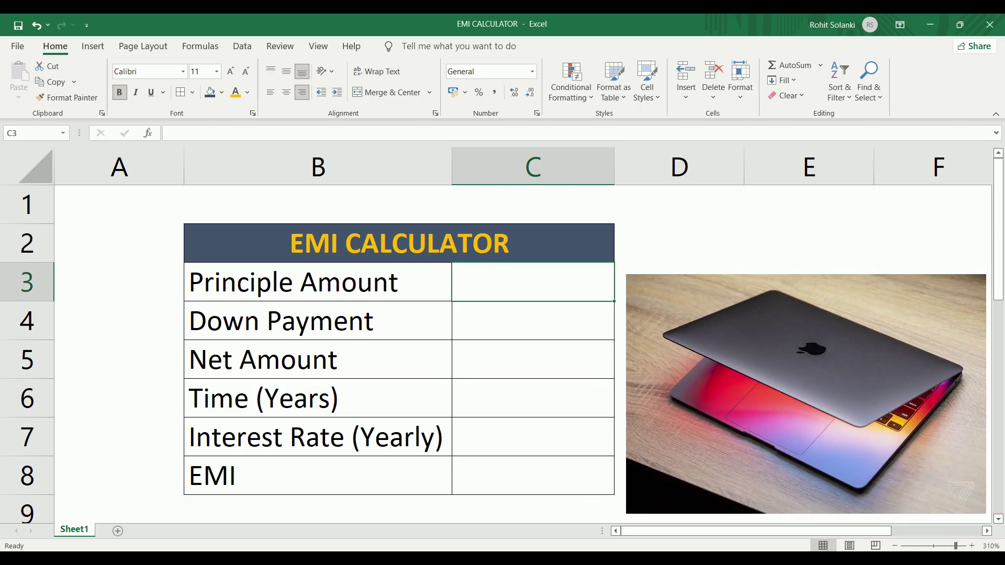
Enter principal 260000, time 2 years, interest 10% and down payment 60000
text(2600)
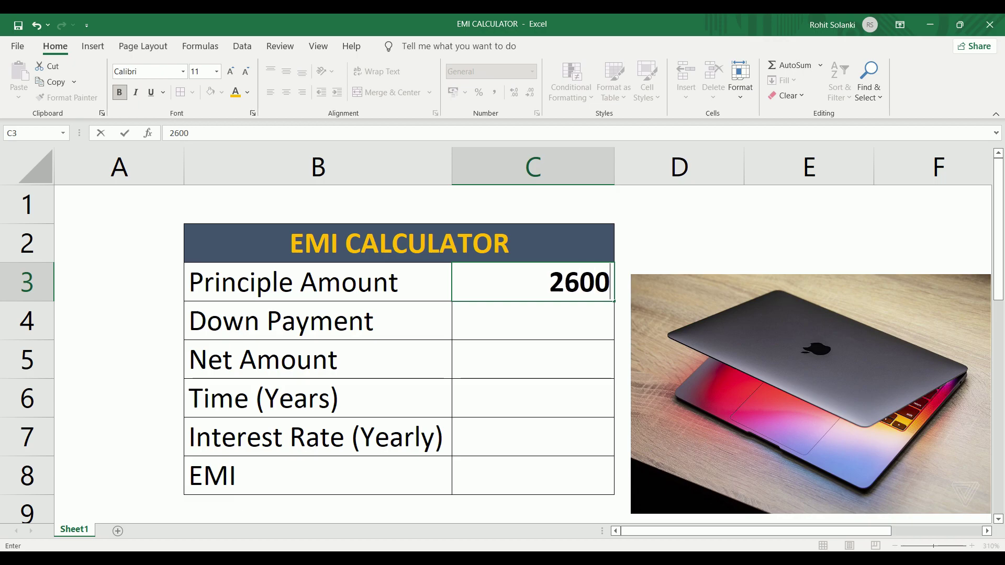
text(00)
key(Return)
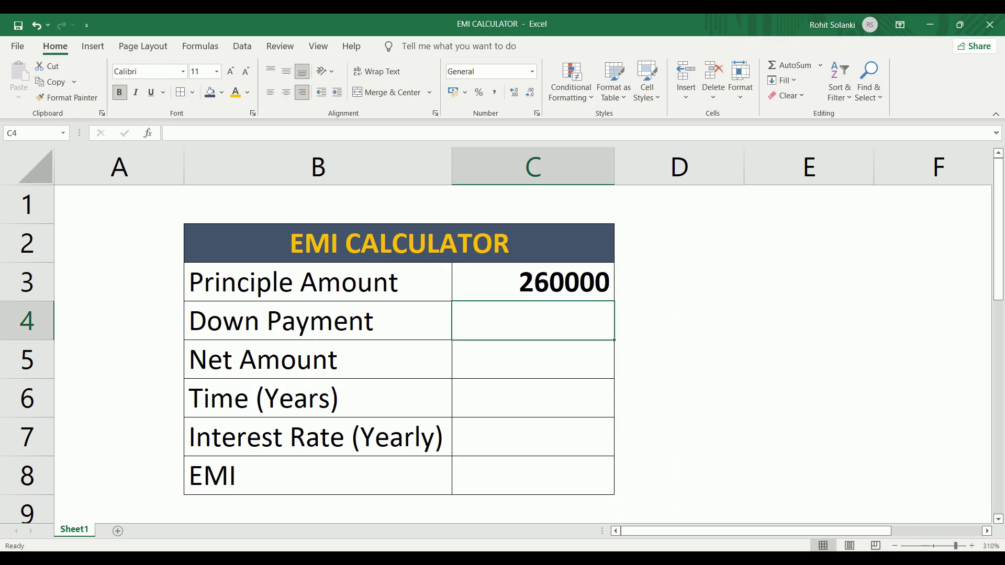
click(533, 281)
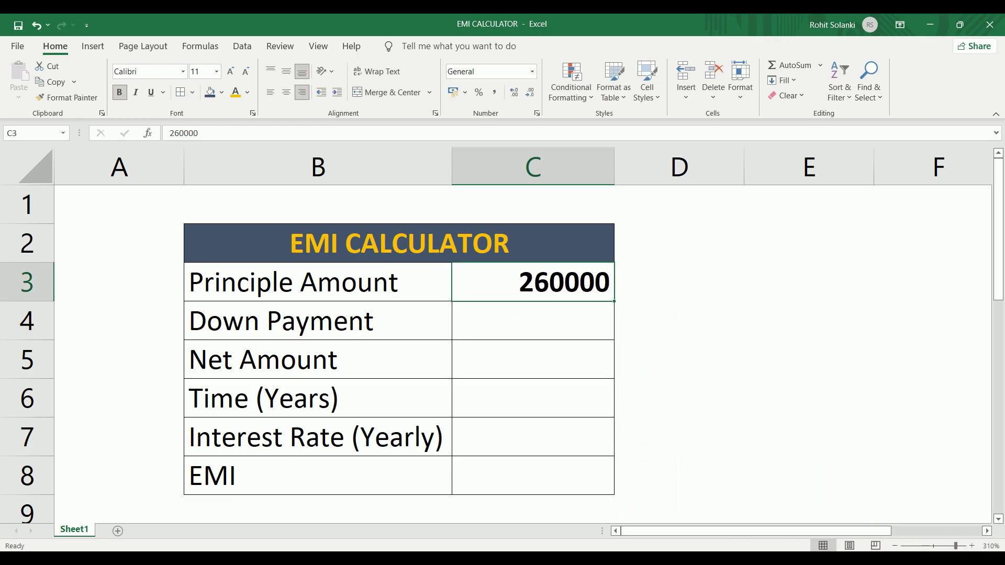
click(532, 320)
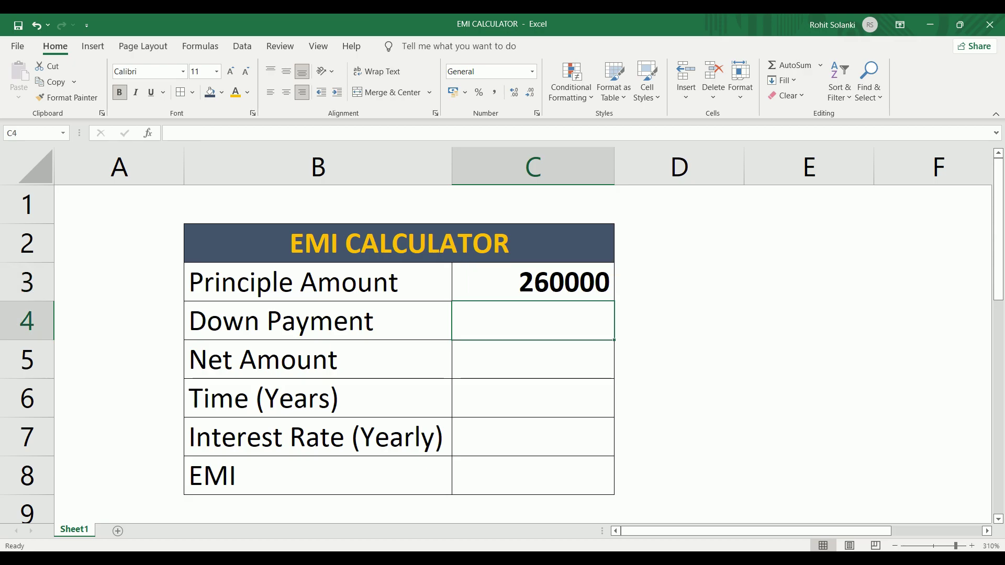
click(532, 398)
text(2)
key(Return)
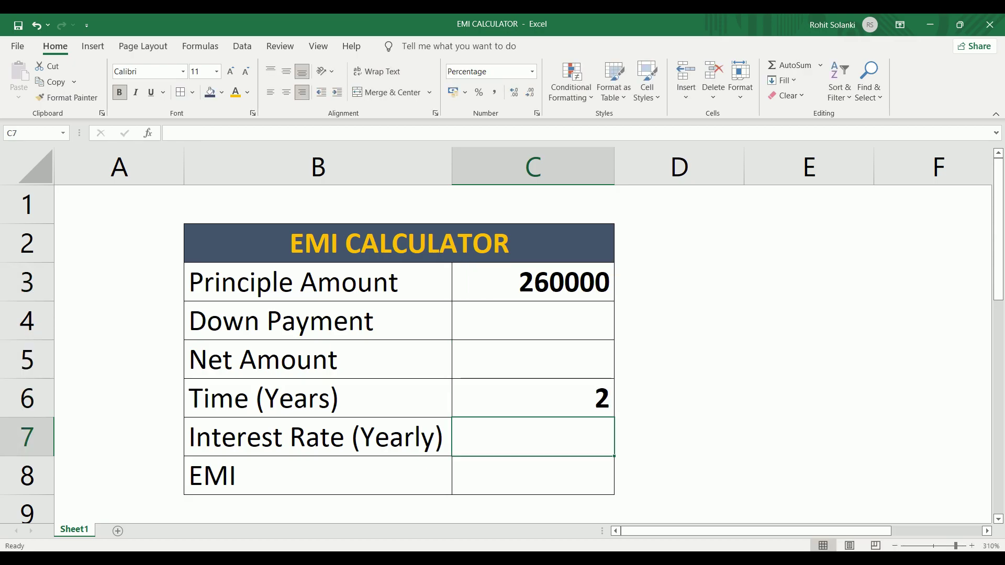
text(10)
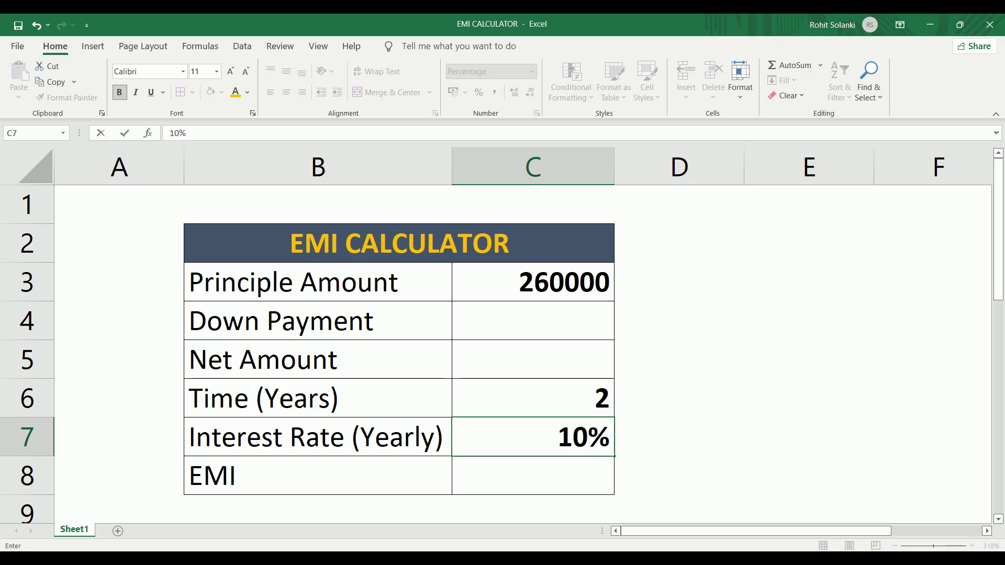
key(Return)
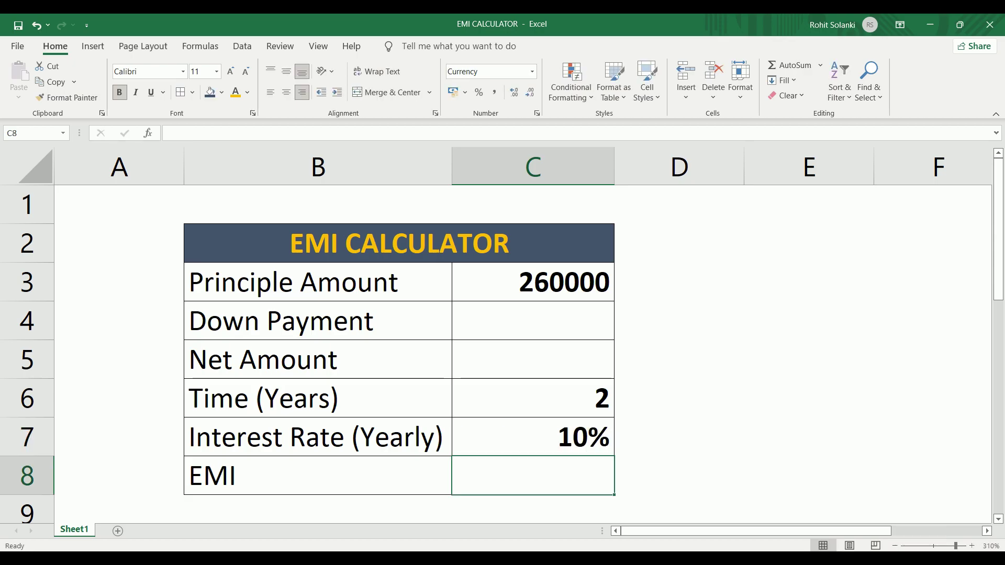
key(Up)
key(Up)
key(Up)
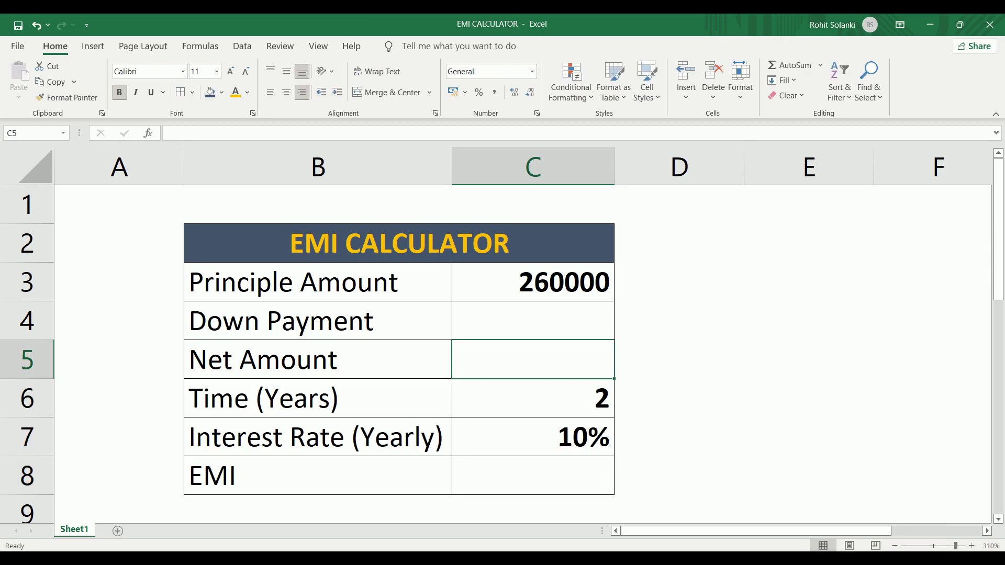
key(Up)
text(600)
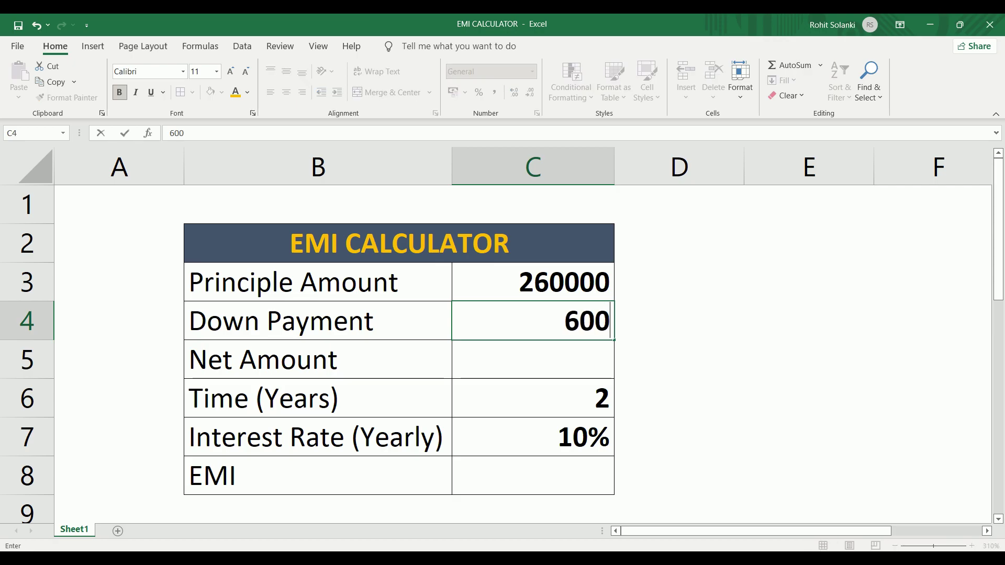
text(00)
key(Return)
Calculate Net Amount as =C3-C4, giving 200000
text(=)
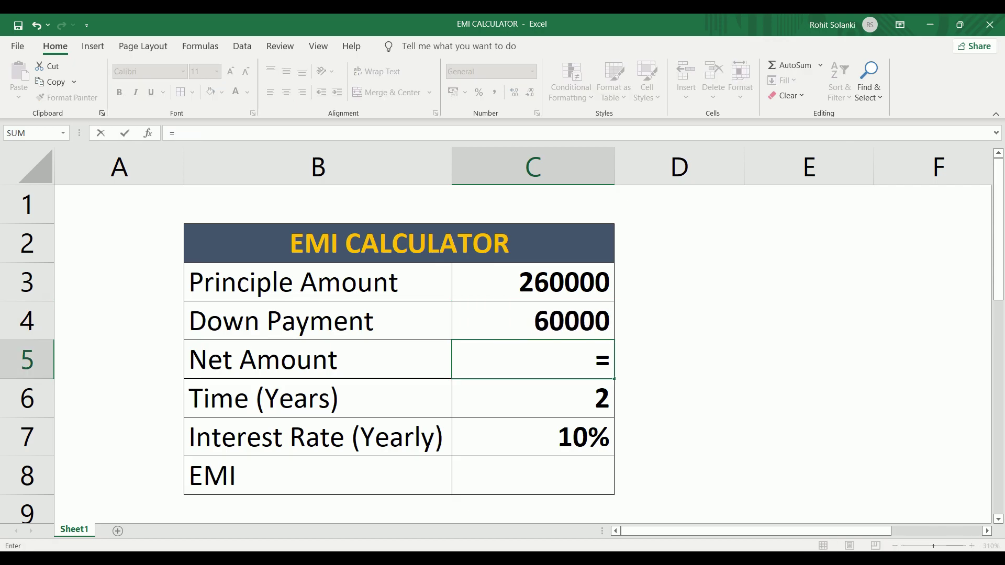
key(Up)
key(Up)
text(-)
key(Up)
key(Return)
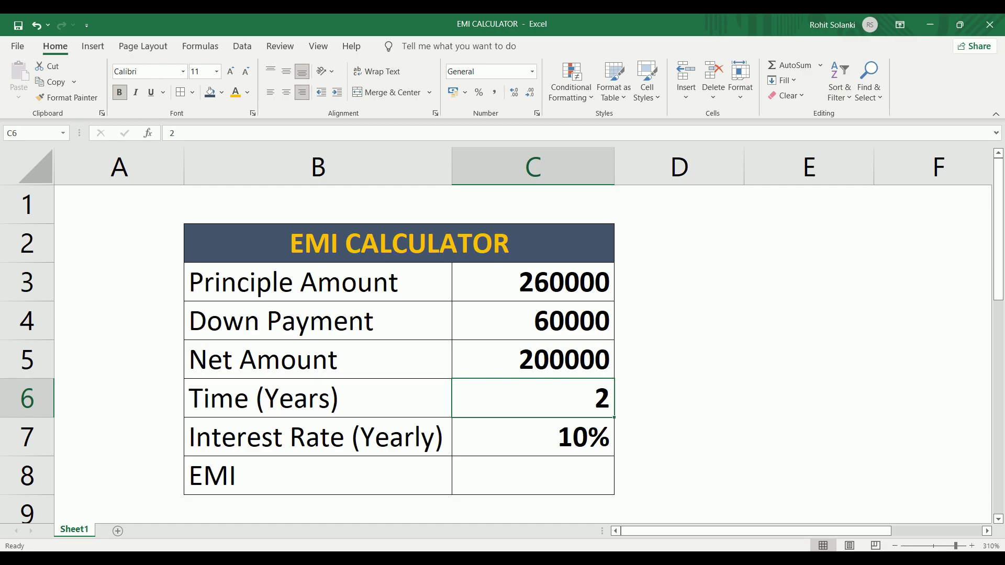
key(Down)
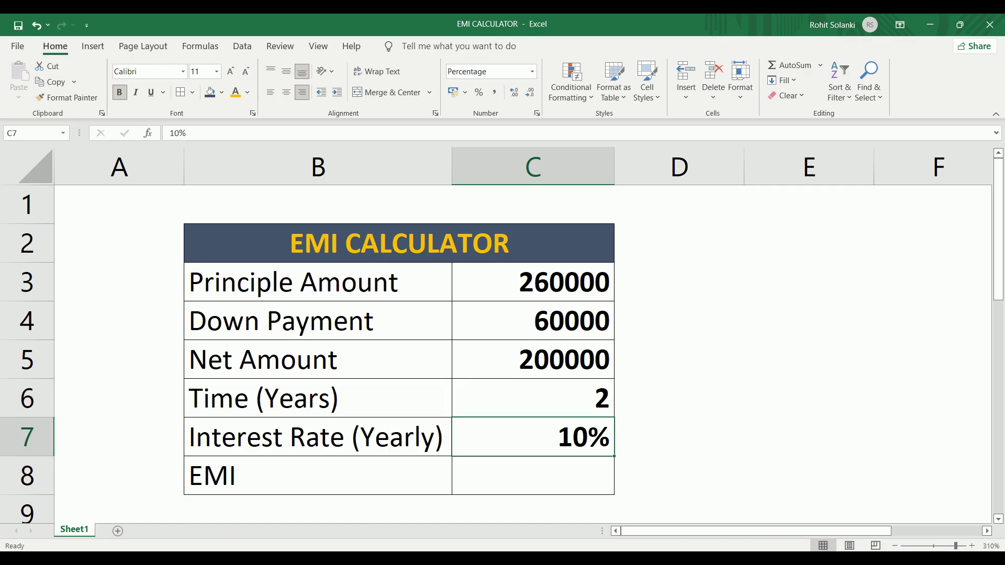
key(Down)
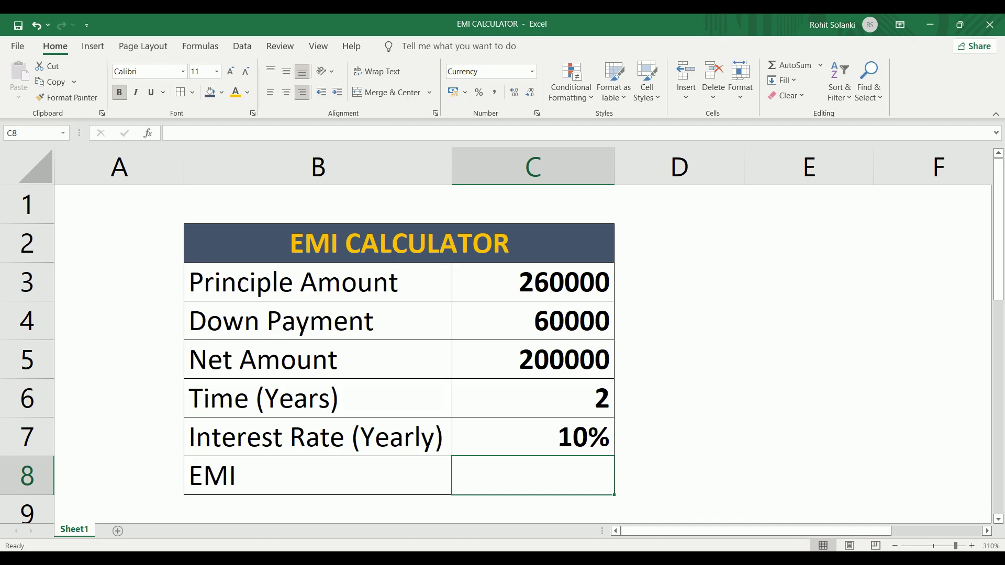
Enter =PMT(C7/12,C6*12,C5) in the EMI cell C8, giving ₹ -9,228.99
text(=)
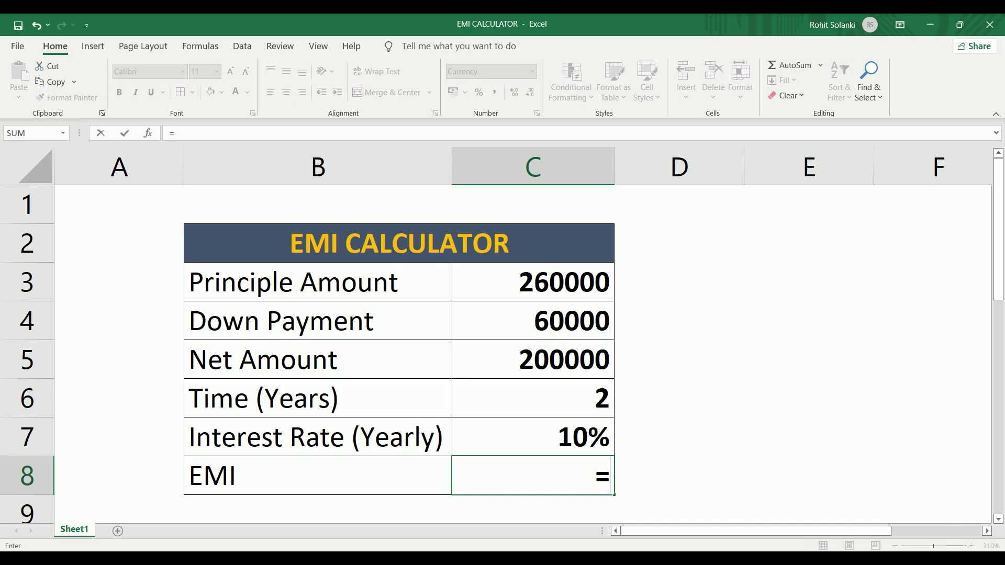
text(pmt)
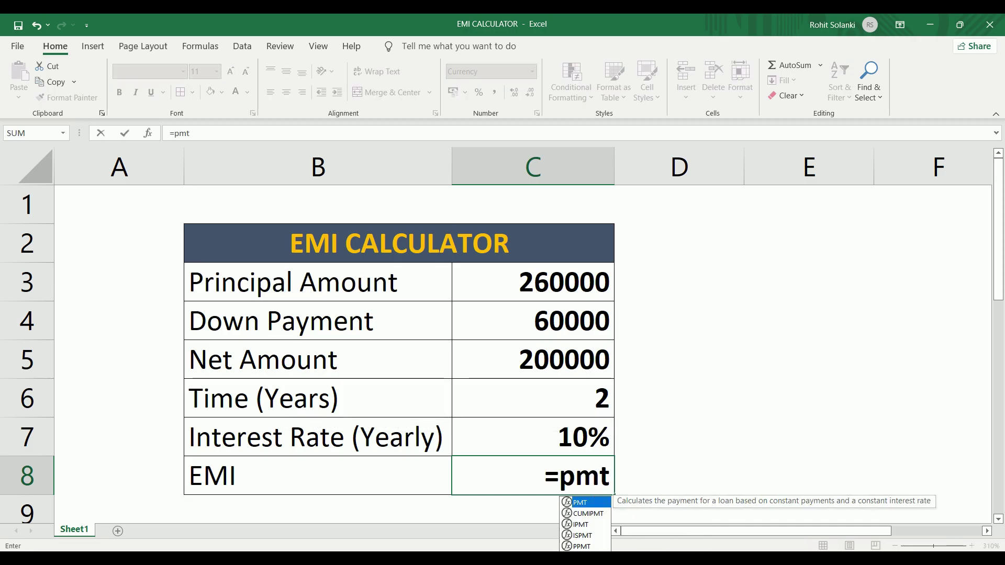
text(()
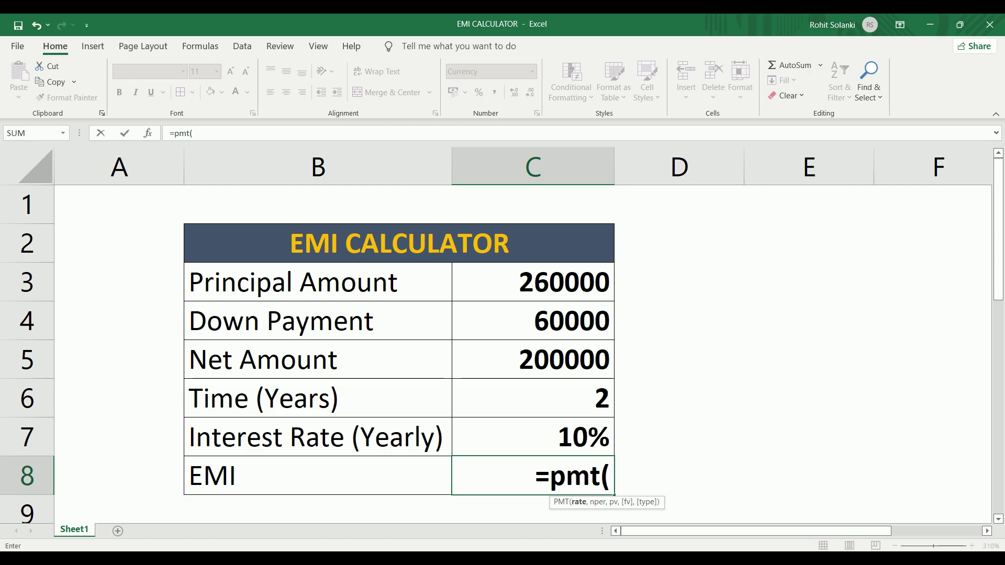
key(Up)
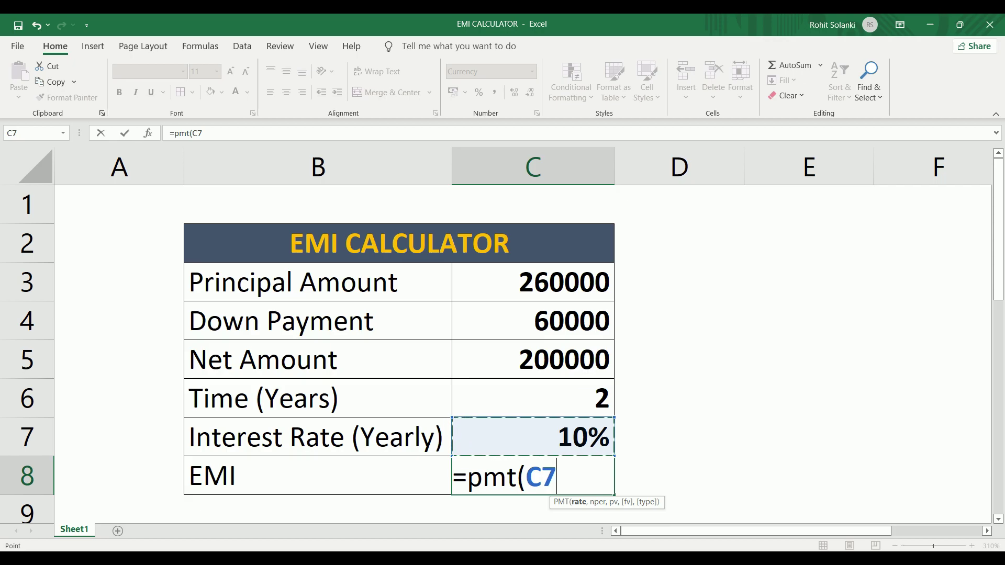
text(/12)
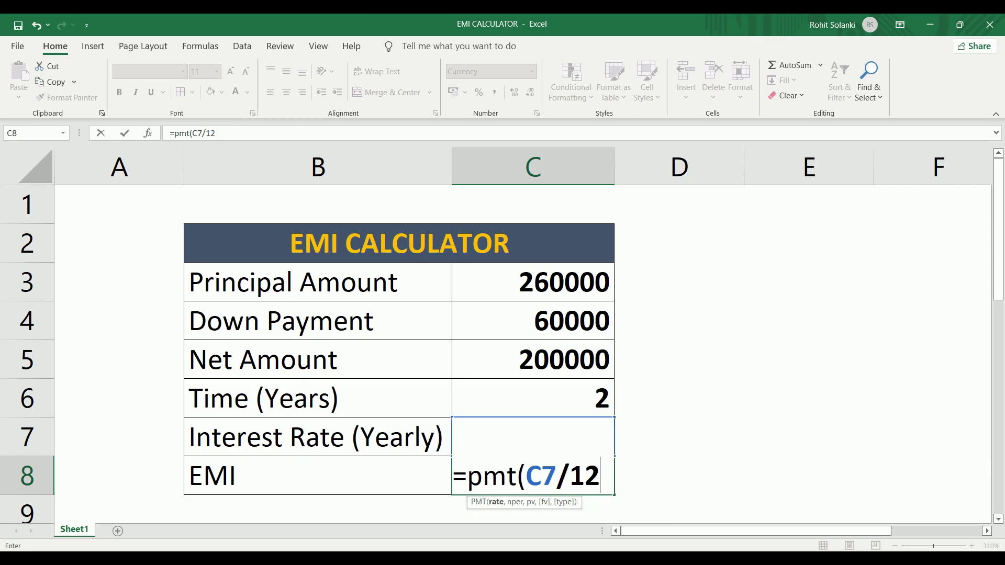
text(,)
click(535, 395)
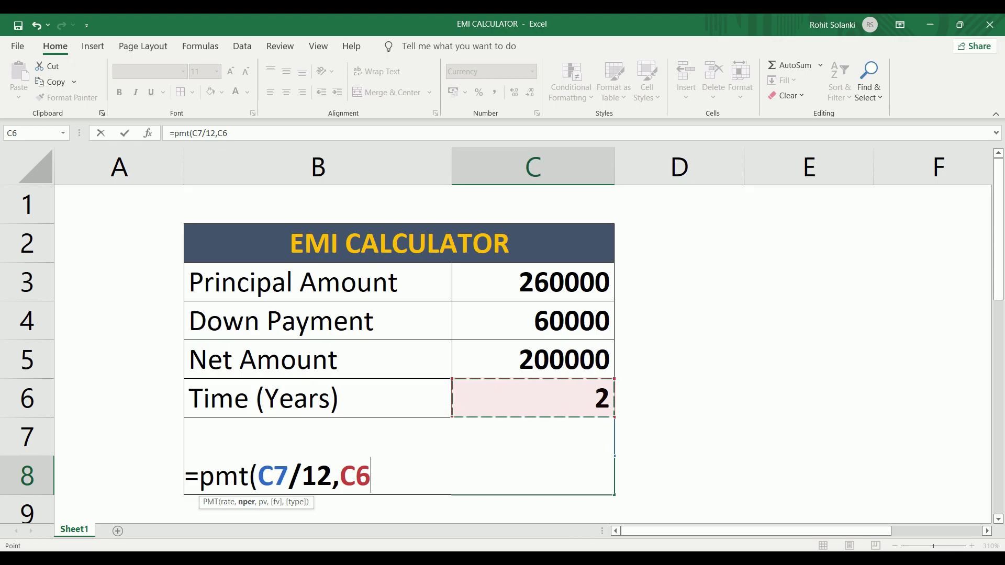
text(*)
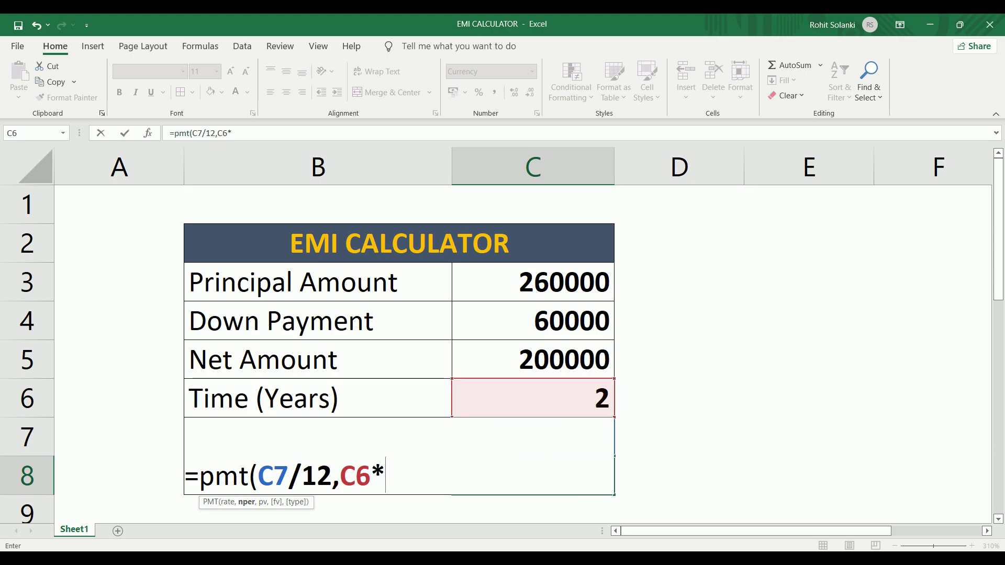
text(12,)
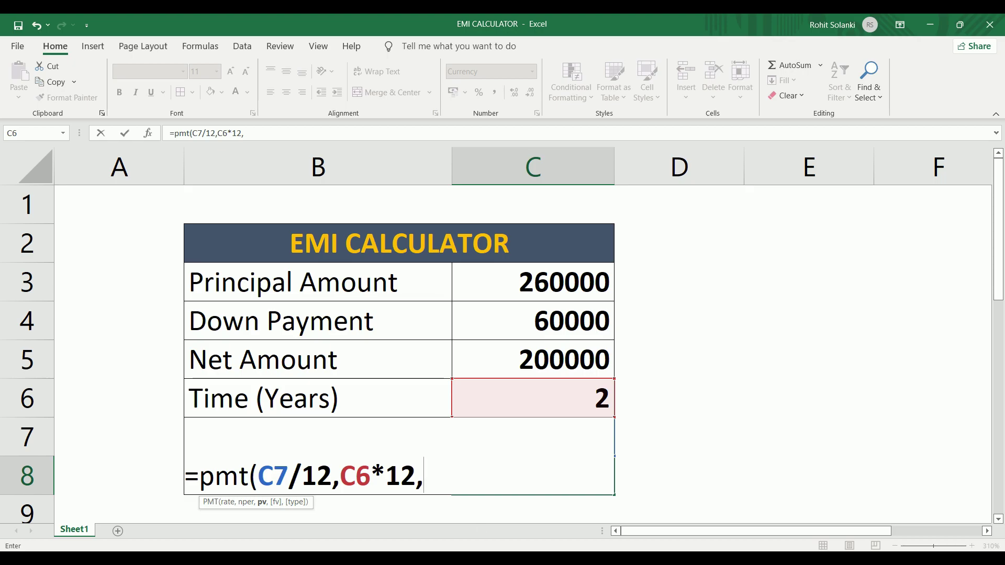
click(510, 371)
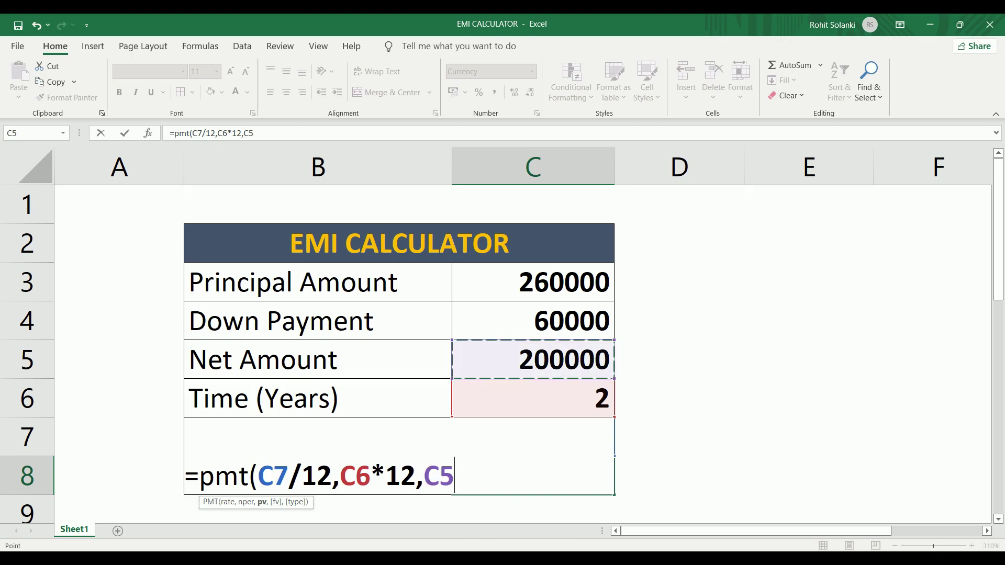
text())
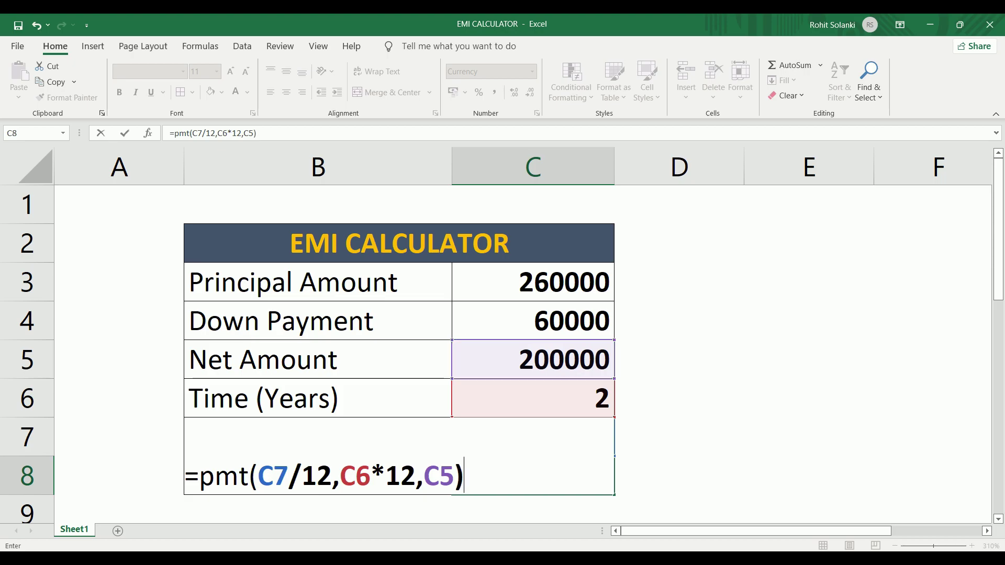
key(Return)
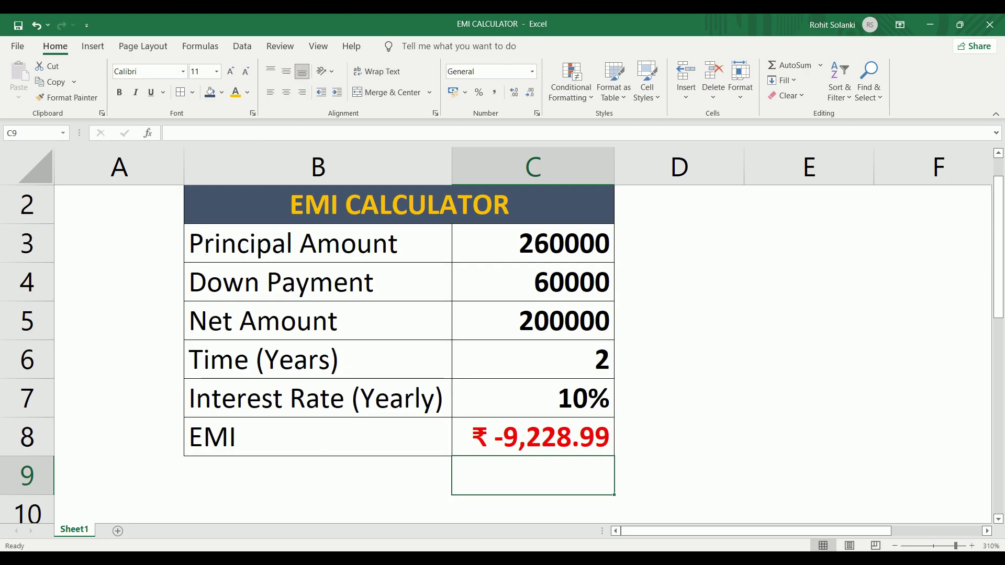
Try a zero down payment, then set principal 400000 and down payment 80000, checking EMI ₹ -14,766.38
scroll(405, 289, up, 1)
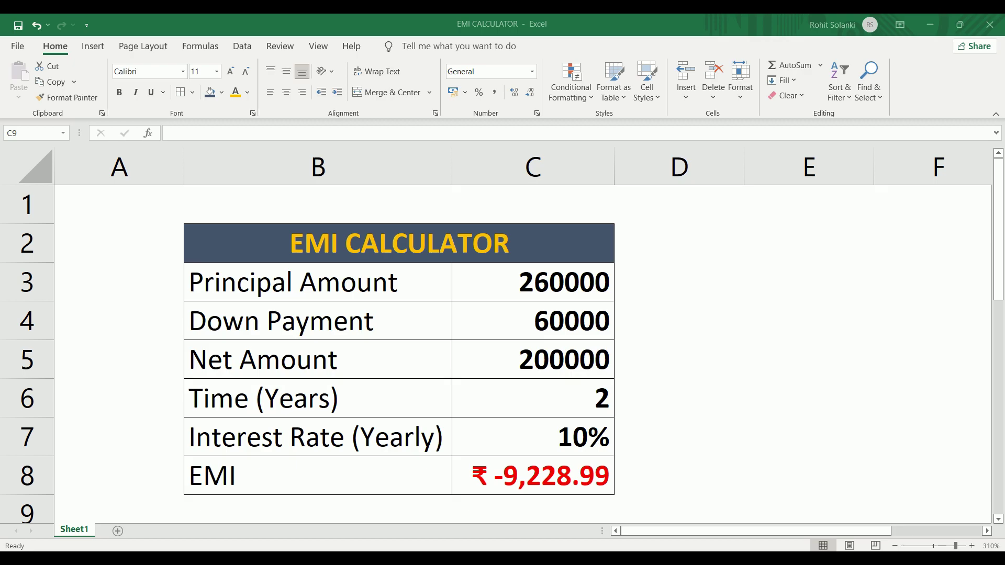
click(464, 331)
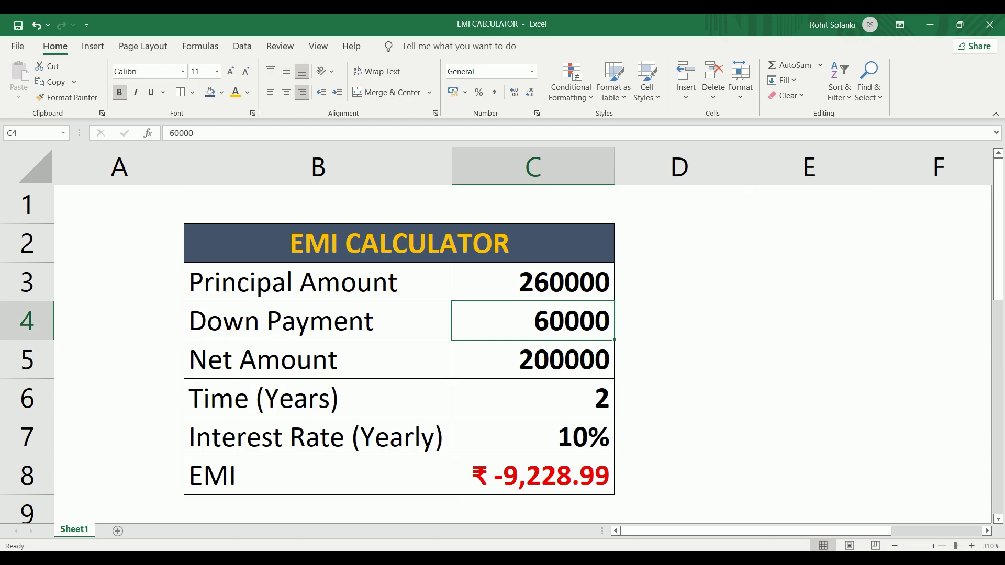
text(0)
key(Return)
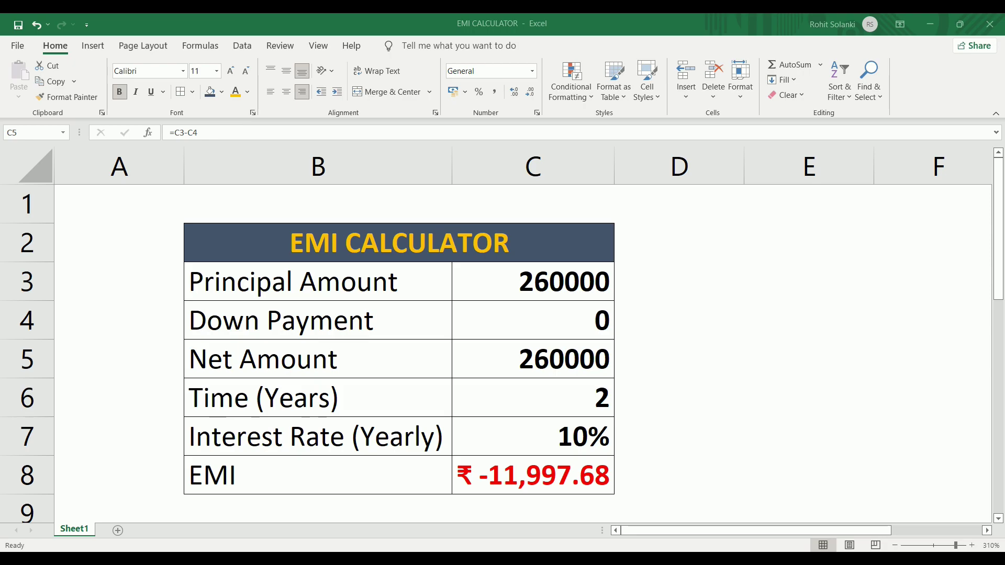
click(521, 287)
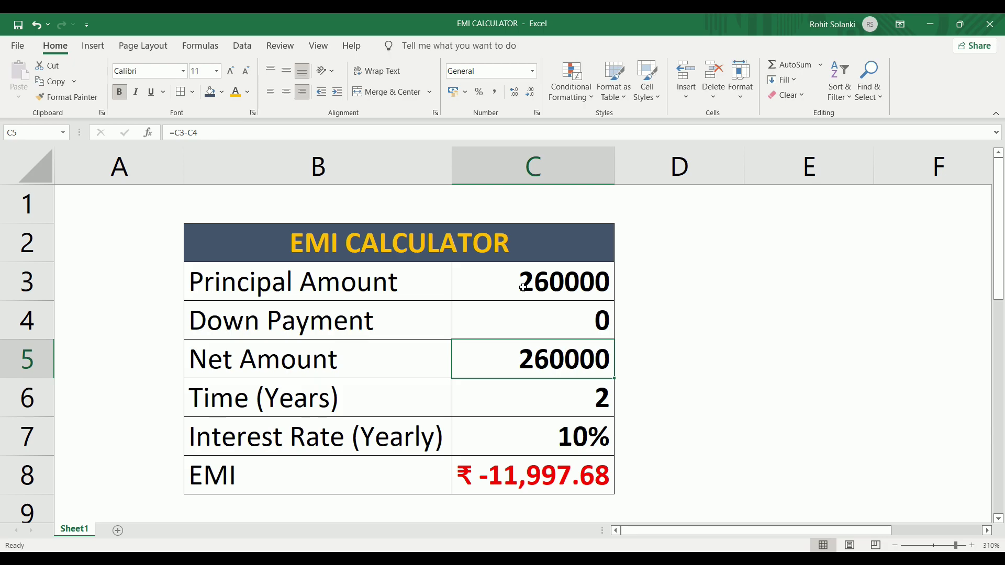
text(40)
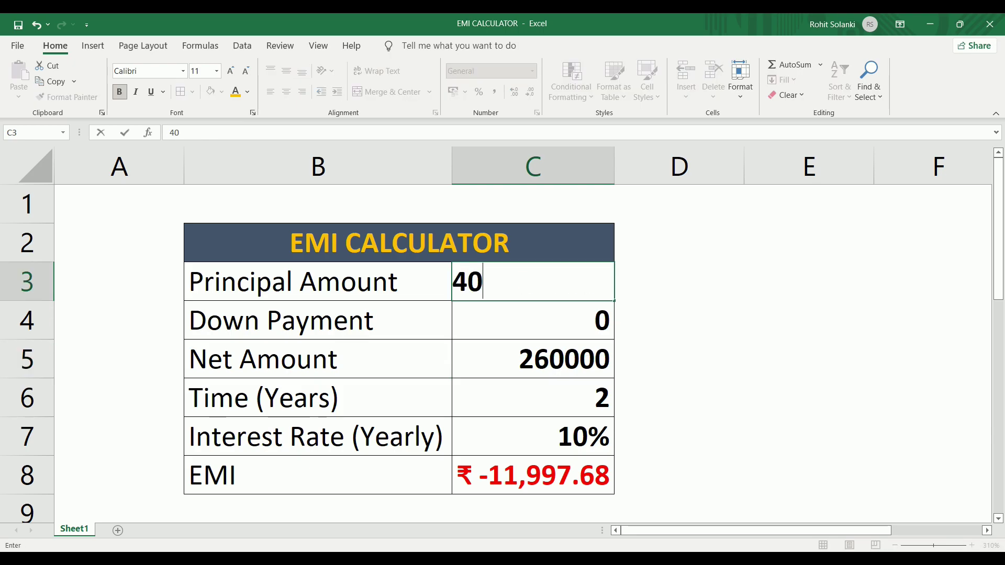
text(0000)
key(Return)
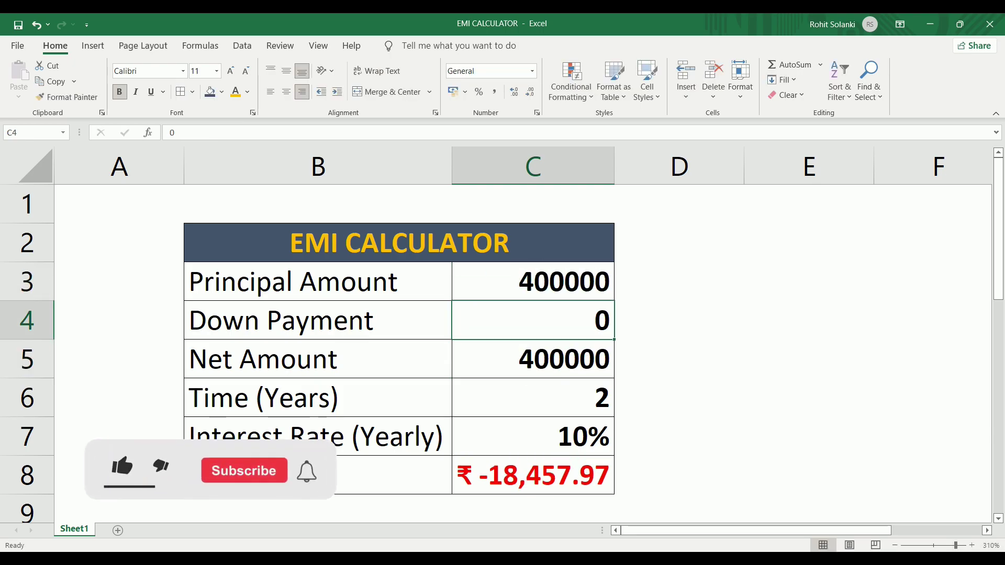
text(8)
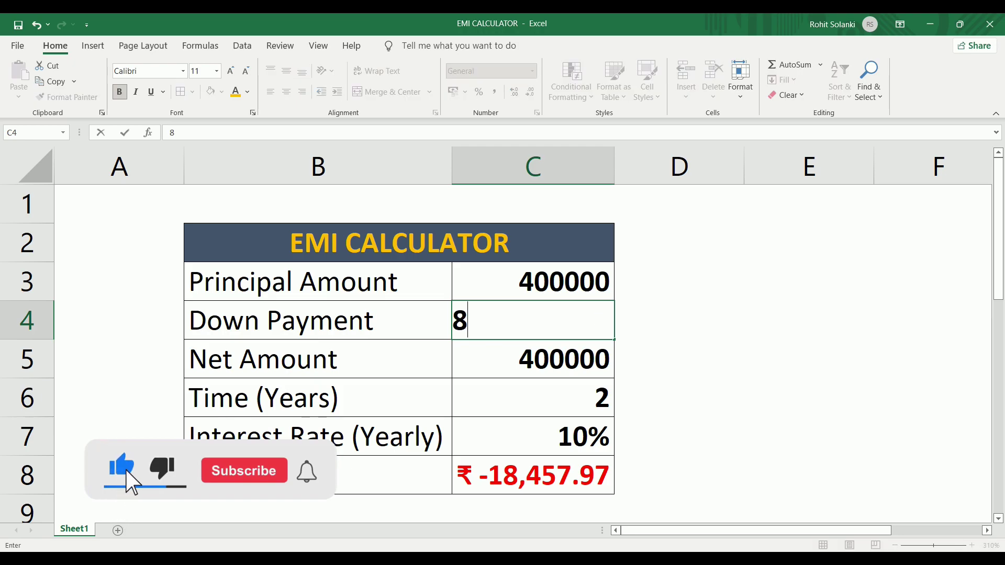
text(0000)
key(Return)
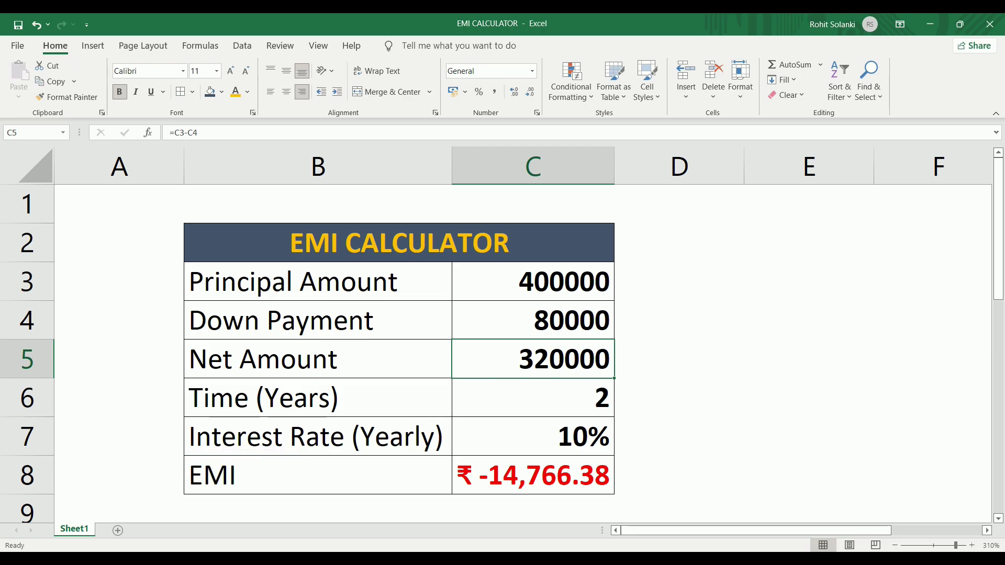
click(588, 487)
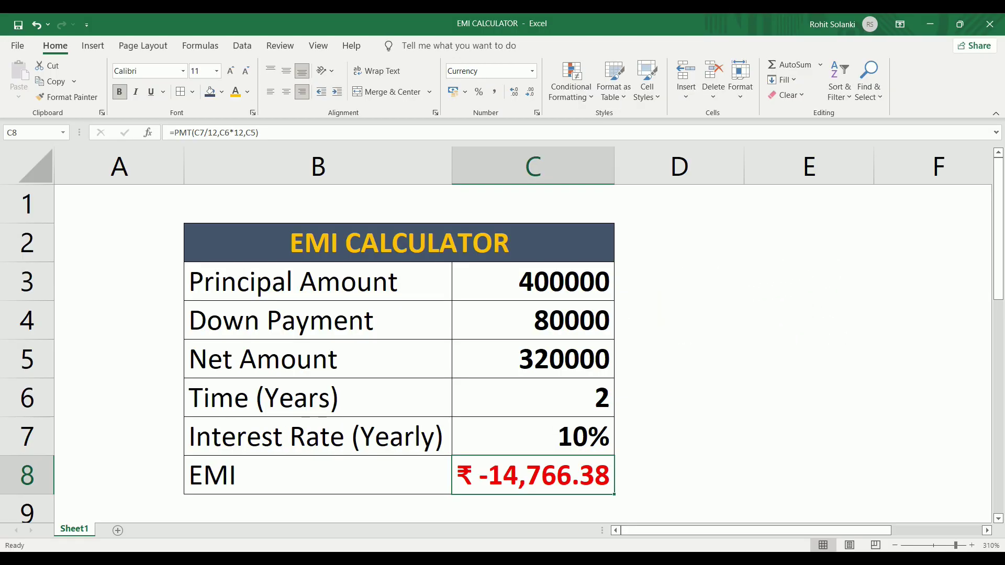
Goal Seek EMI cell C8 to -10000 by changing years in C6
click(248, 51)
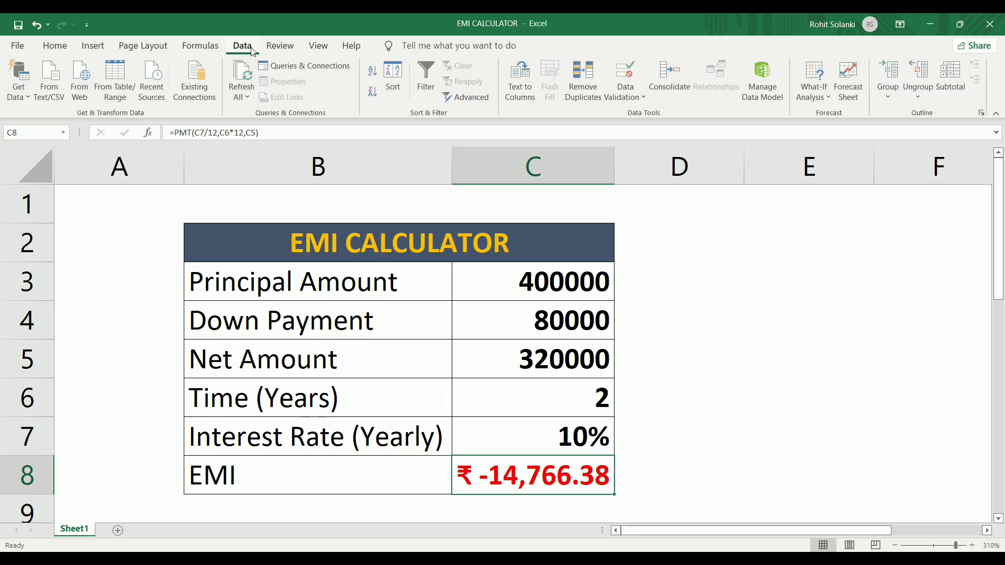
click(812, 94)
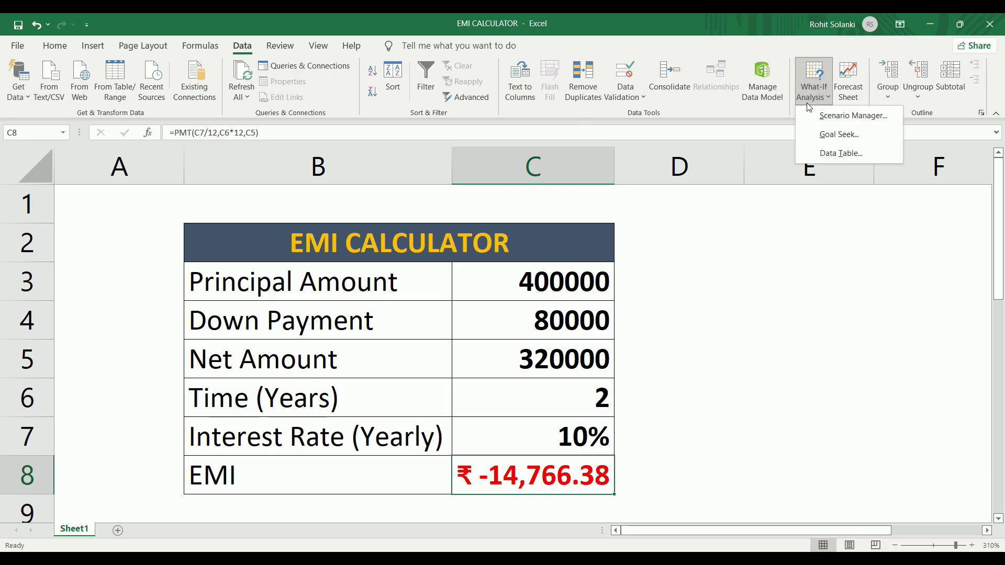
click(870, 137)
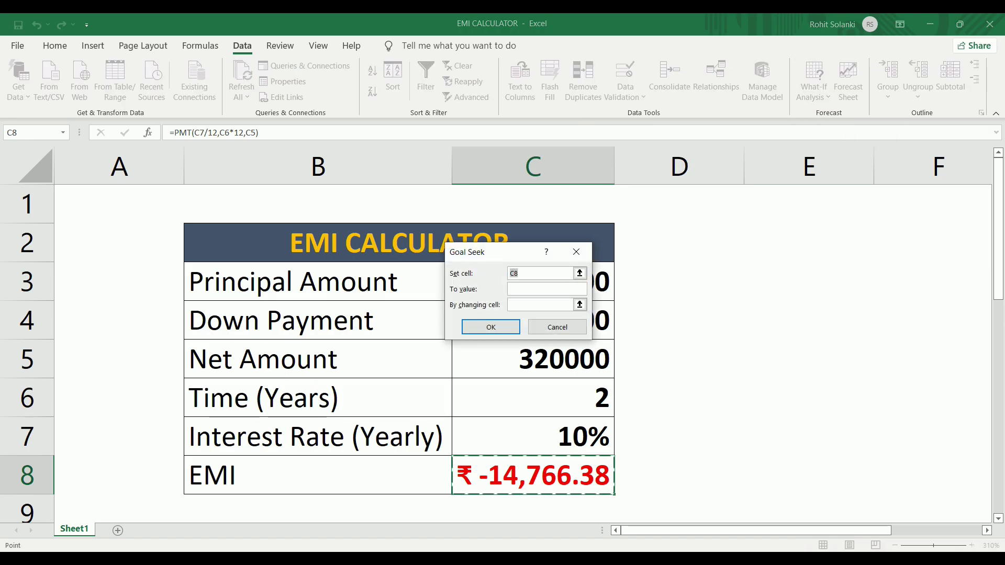
drag(518, 258, 700, 248)
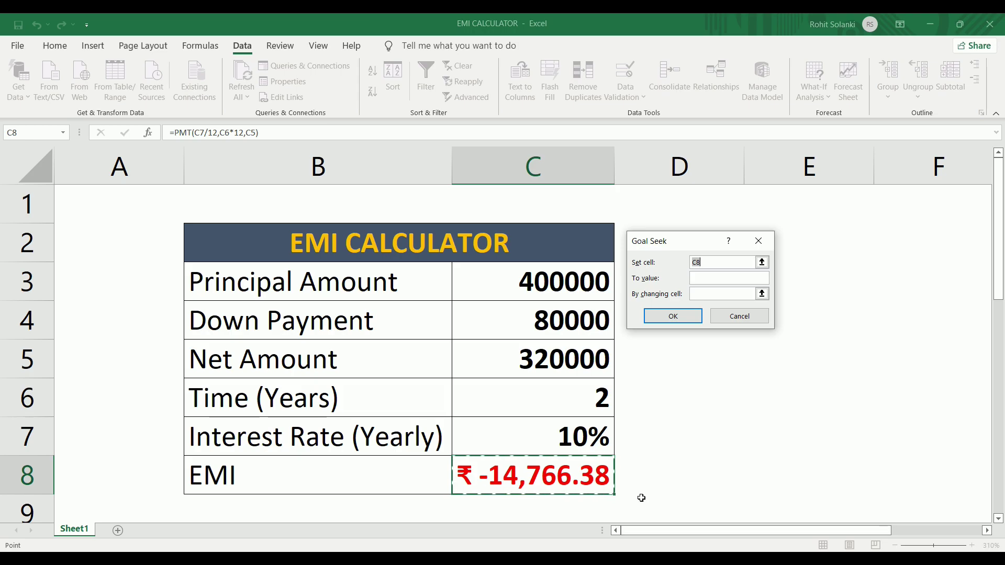
click(573, 486)
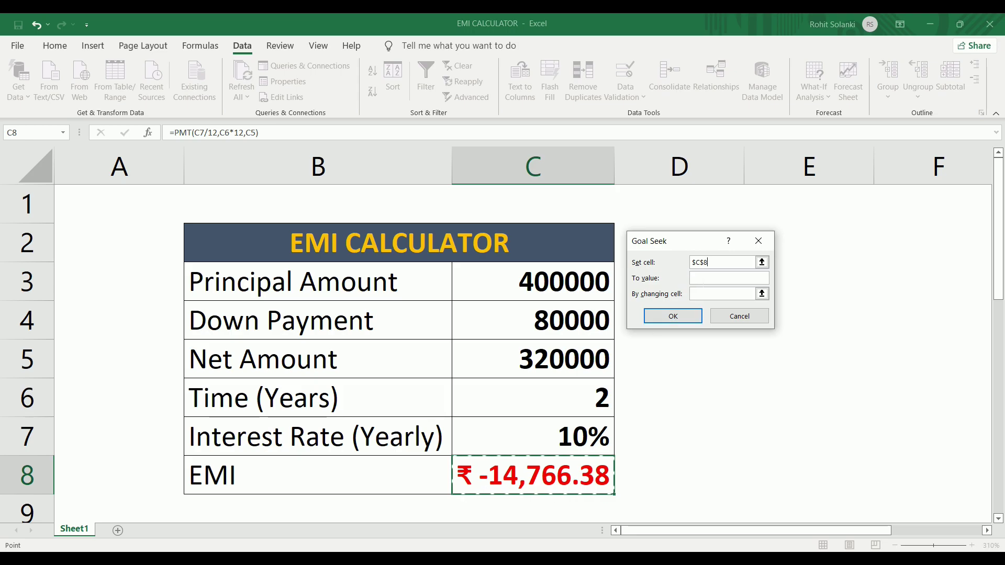
click(700, 278)
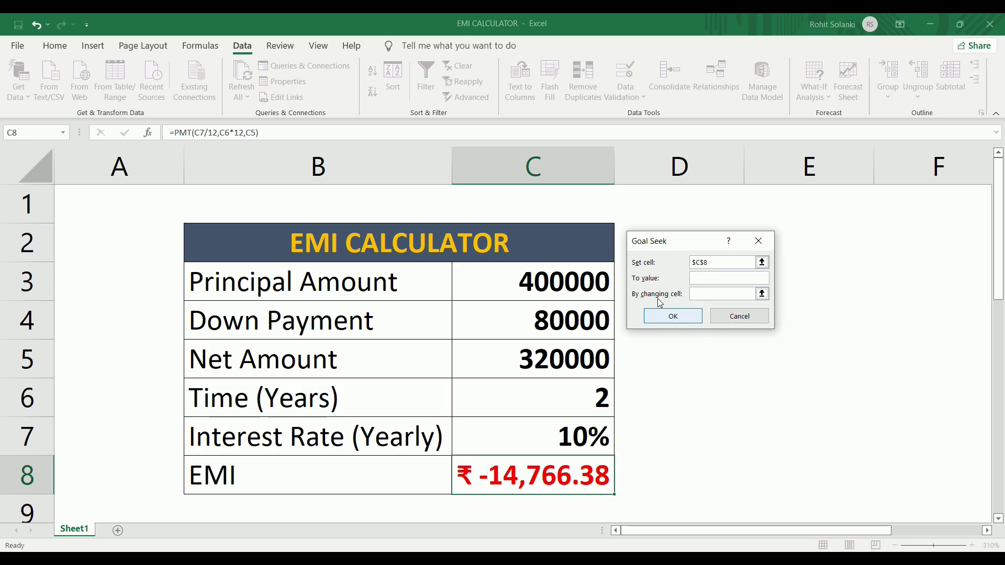
drag(659, 250, 654, 249)
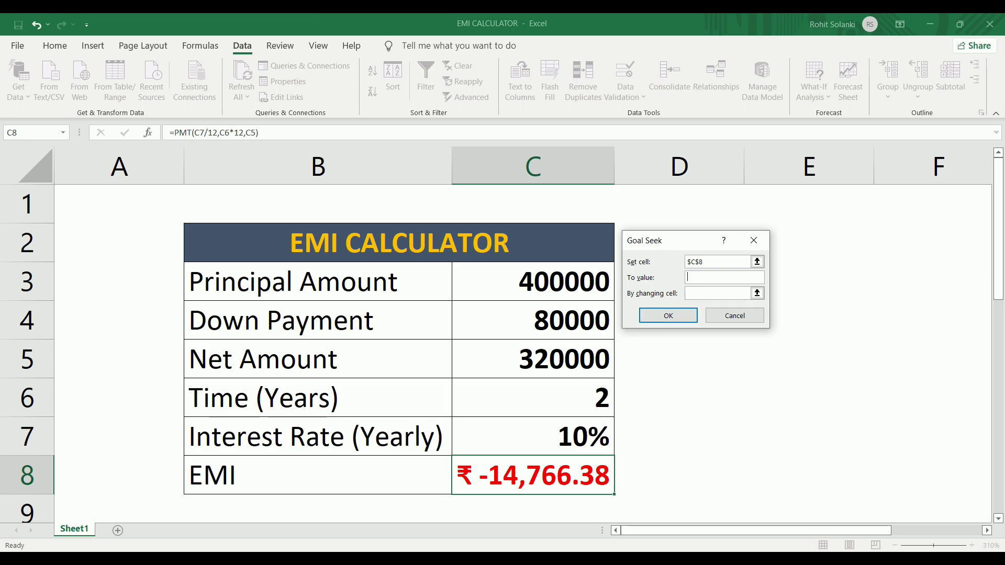
text(-)
text(0000)
text())
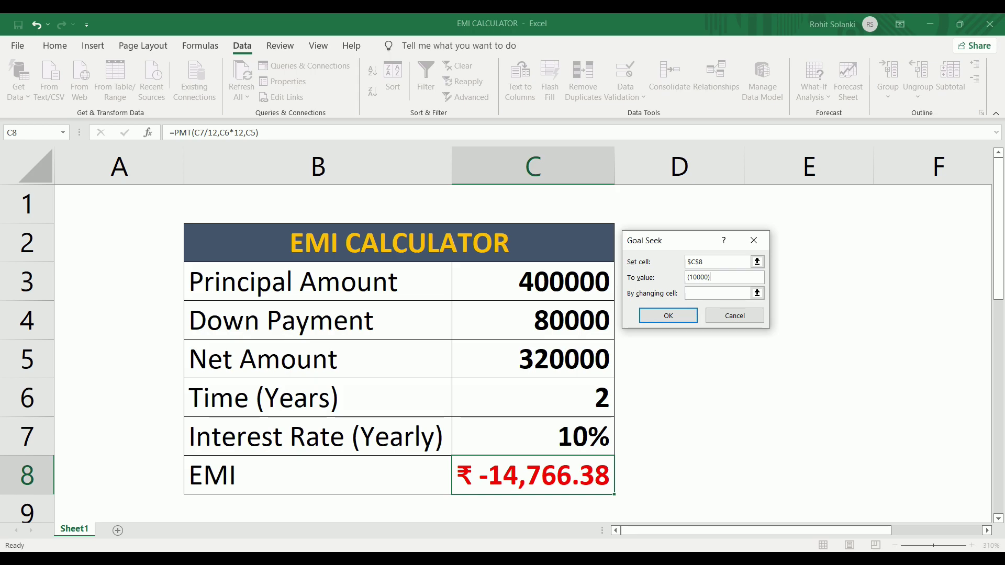
click(706, 294)
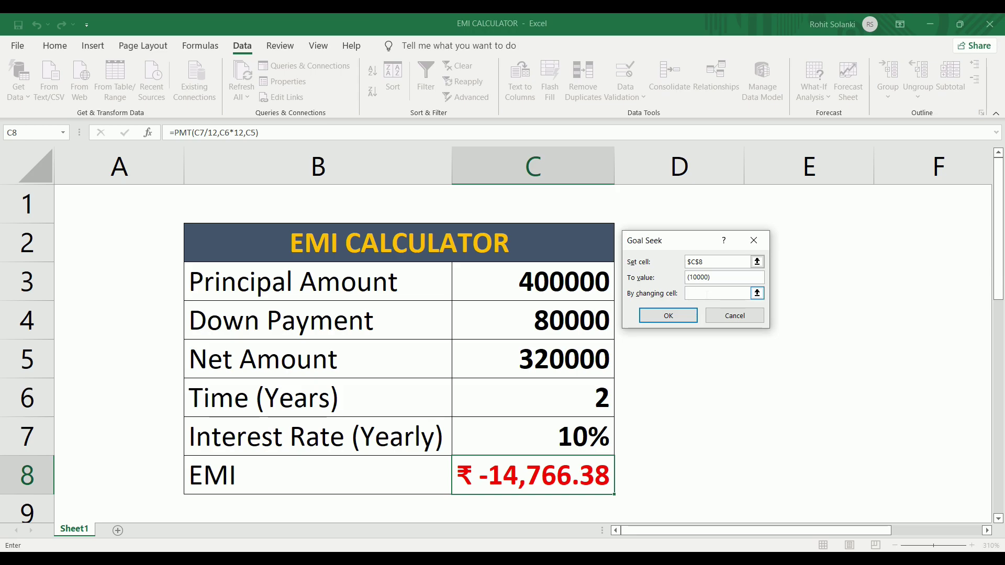
click(562, 394)
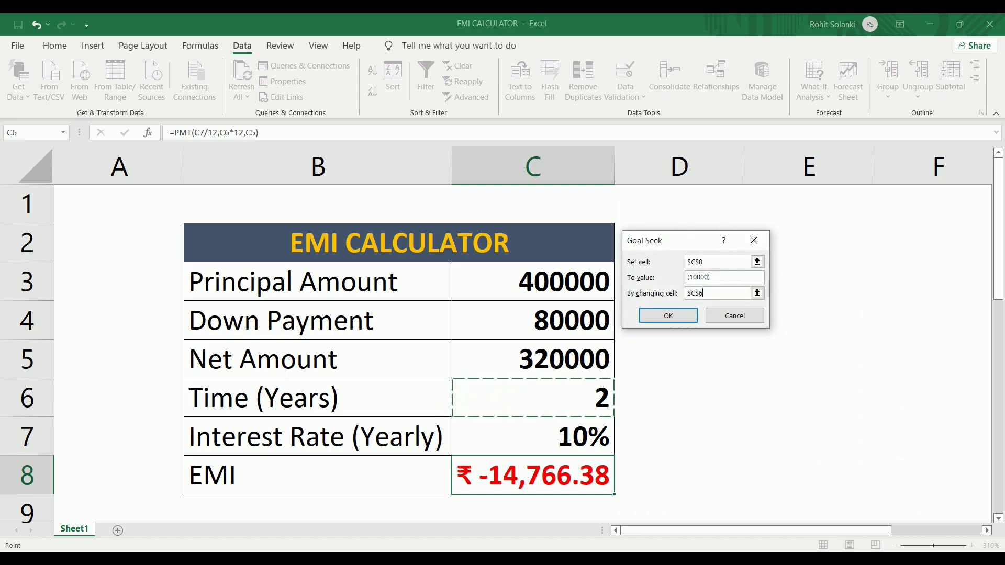
click(649, 318)
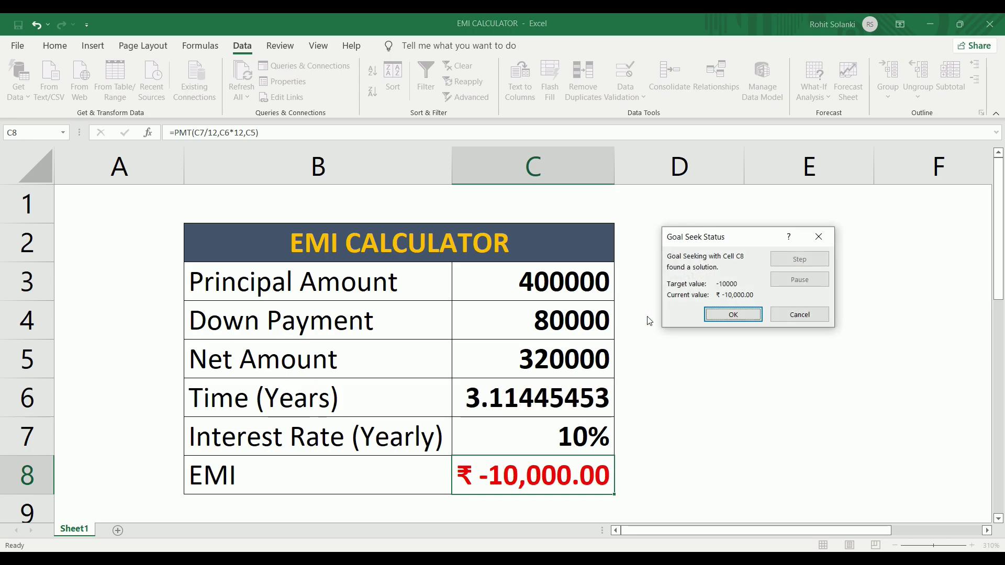
Accept the Goal Seek result of 3.11445453 years
click(733, 315)
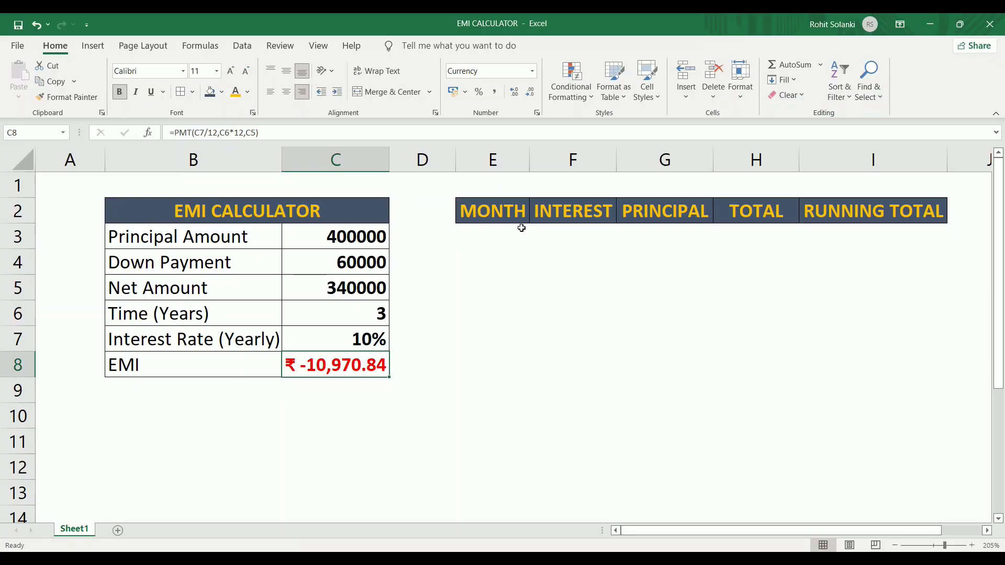
Enter 1 and 2 in E3:E4 and fill the MONTH column down to 36
click(494, 167)
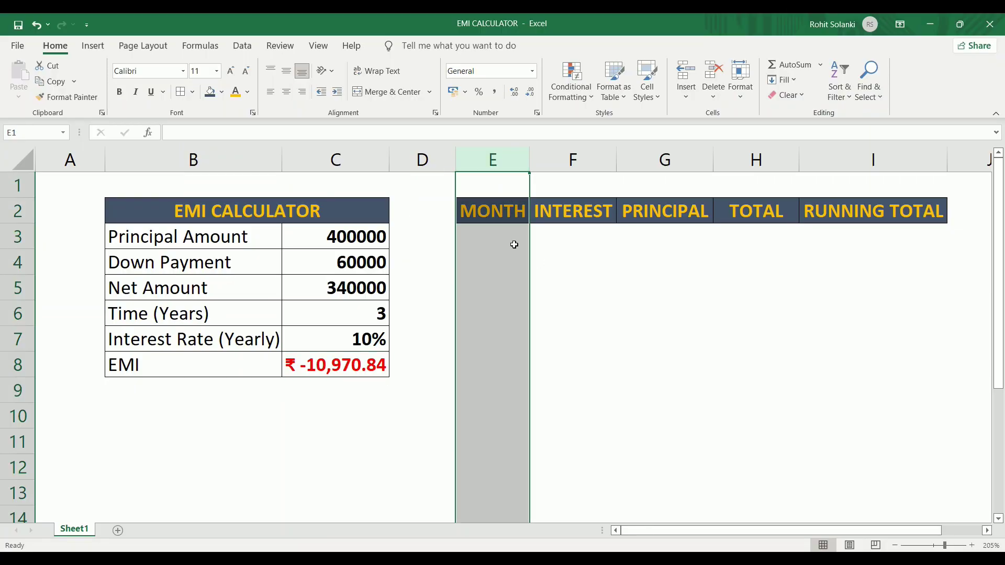
click(509, 239)
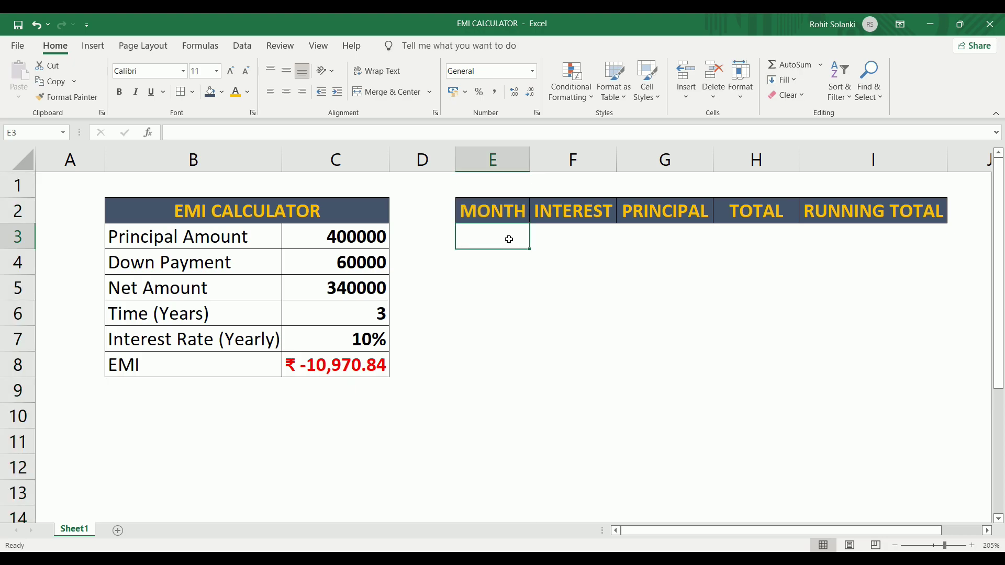
click(362, 334)
click(360, 322)
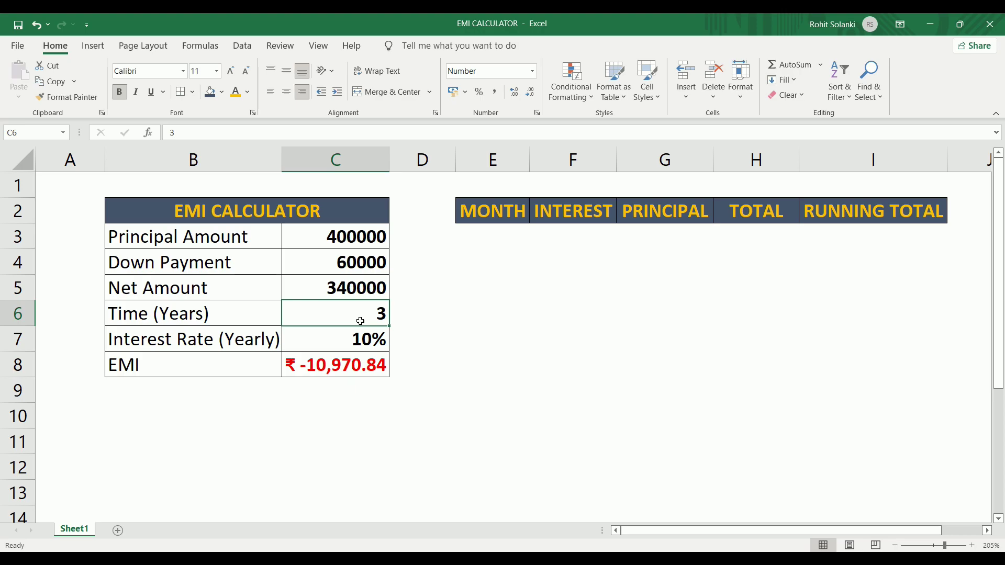
click(491, 230)
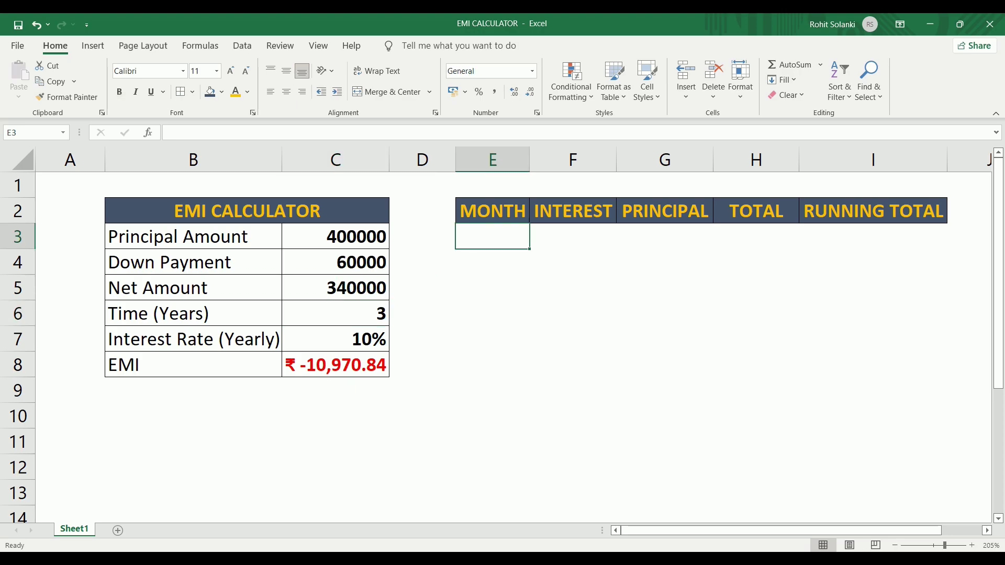
text(1)
key(Return)
text(2)
key(Return)
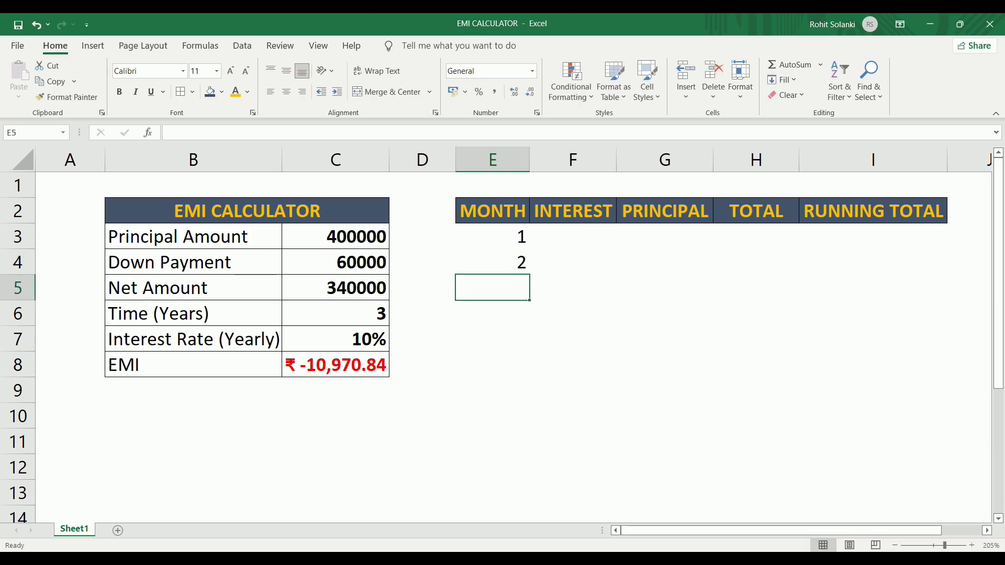
mouse_move(515, 233)
mouse_down()
mouse_move(529, 461)
mouse_move(510, 307)
mouse_move(511, 323)
mouse_up()
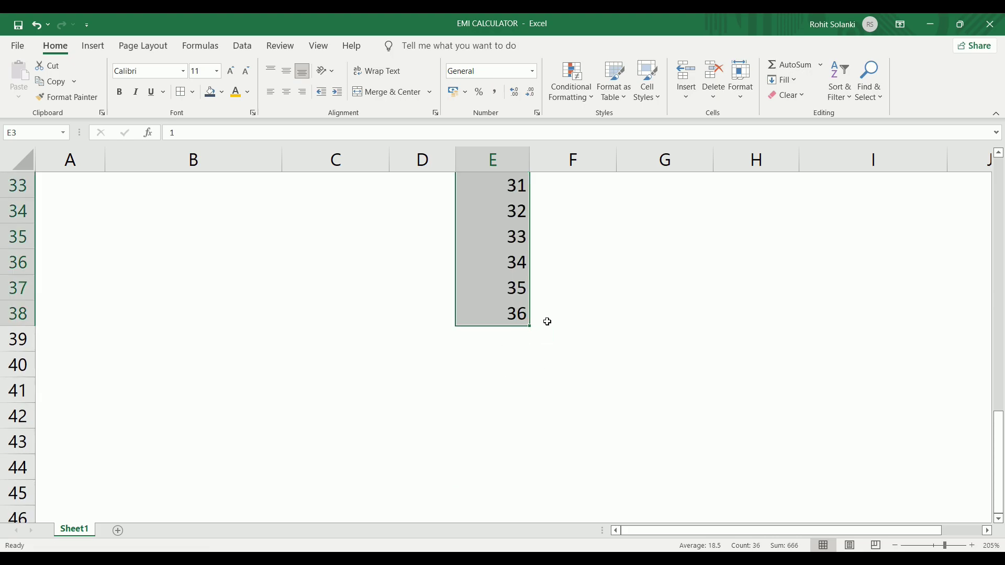
scroll(547, 321, up, 10)
scroll(544, 282, up, 1)
click(574, 237)
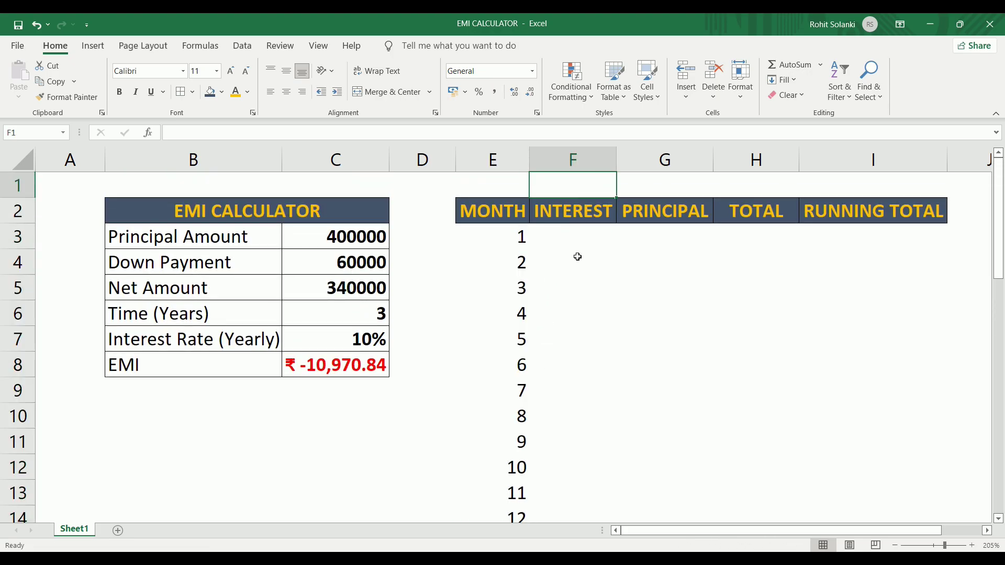
drag(494, 235, 947, 488)
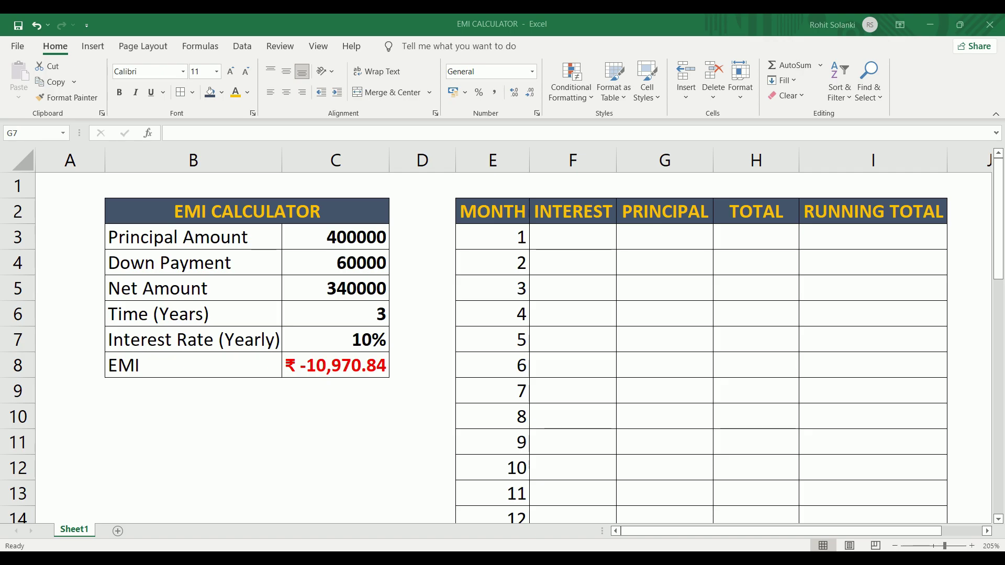
Enter =IPMT($C$7/12,E3,$C$6*12,$C$5) in F3, giving ₹ -2,833.33
click(573, 237)
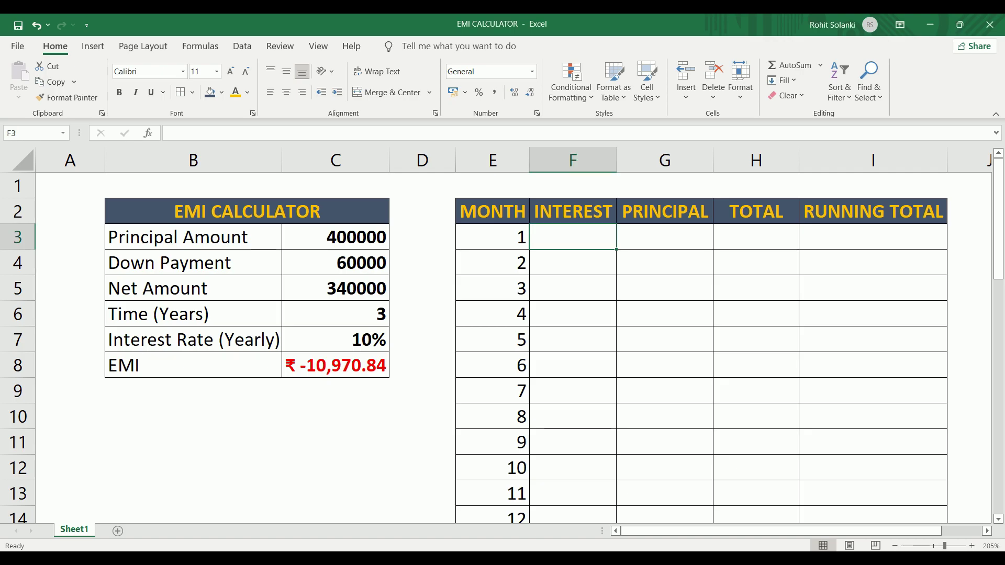
text(=I)
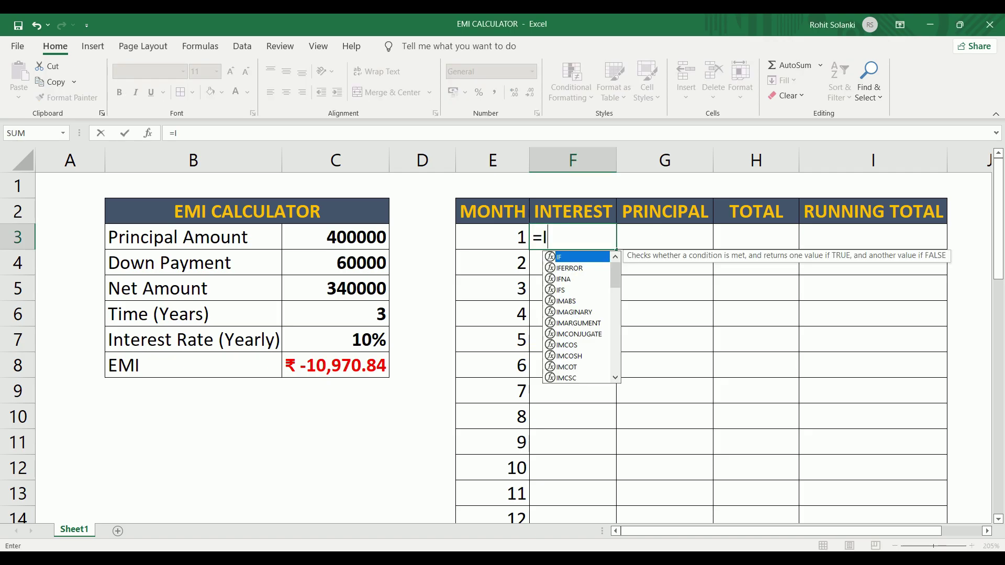
text(PMT)
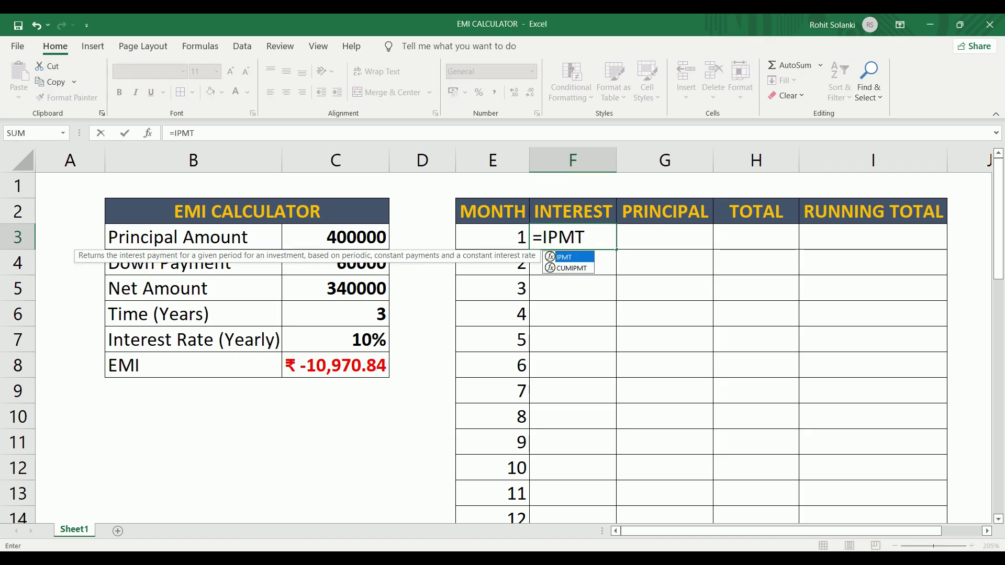
text(()
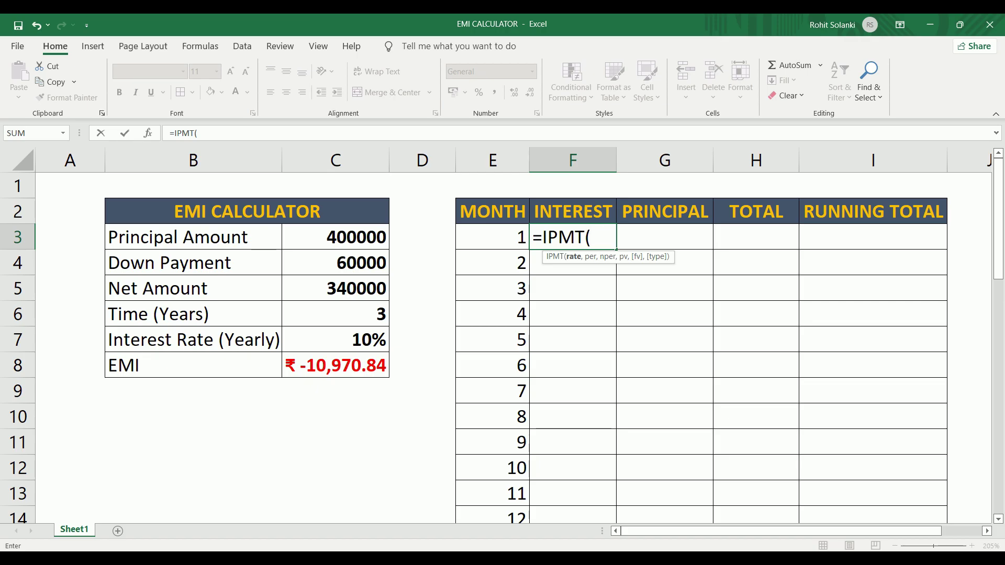
click(340, 346)
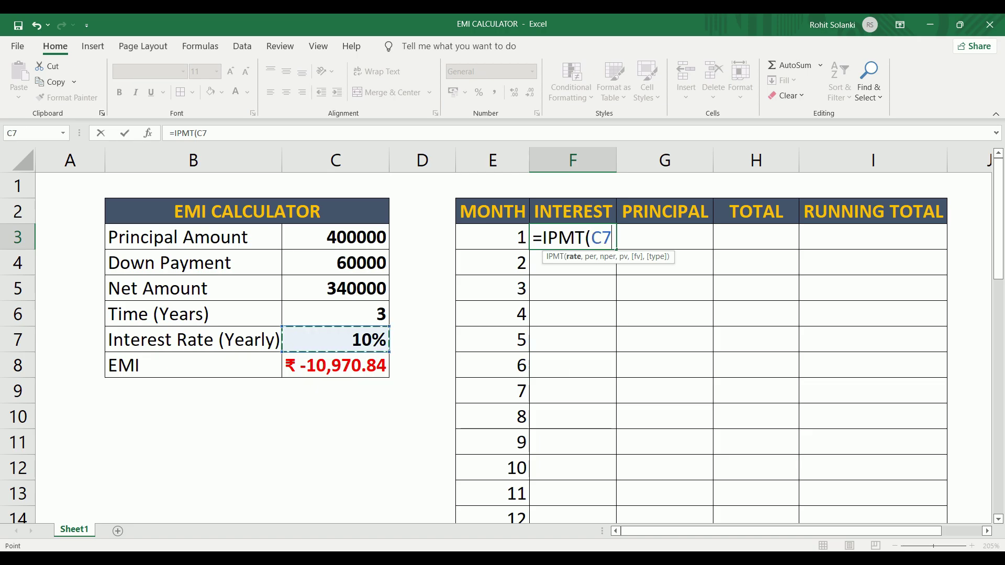
key(F4)
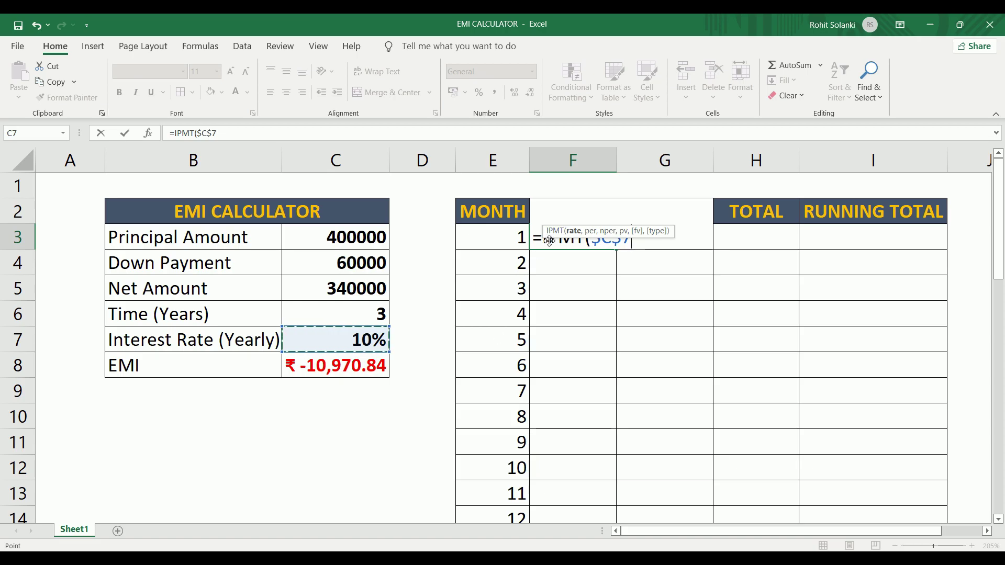
mouse_move(549, 235)
mouse_down()
mouse_move(537, 327)
mouse_move(549, 292)
mouse_up()
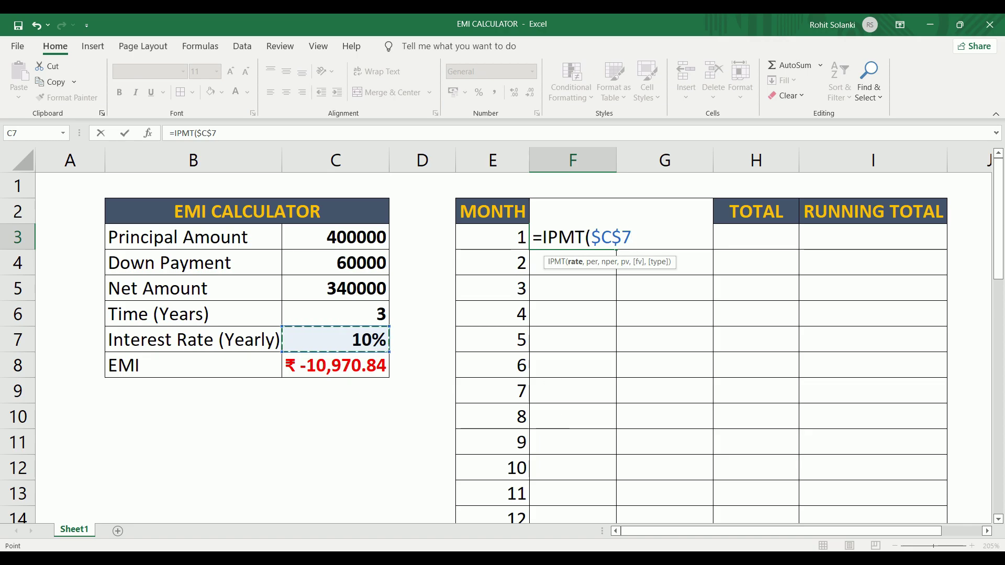
text(/12)
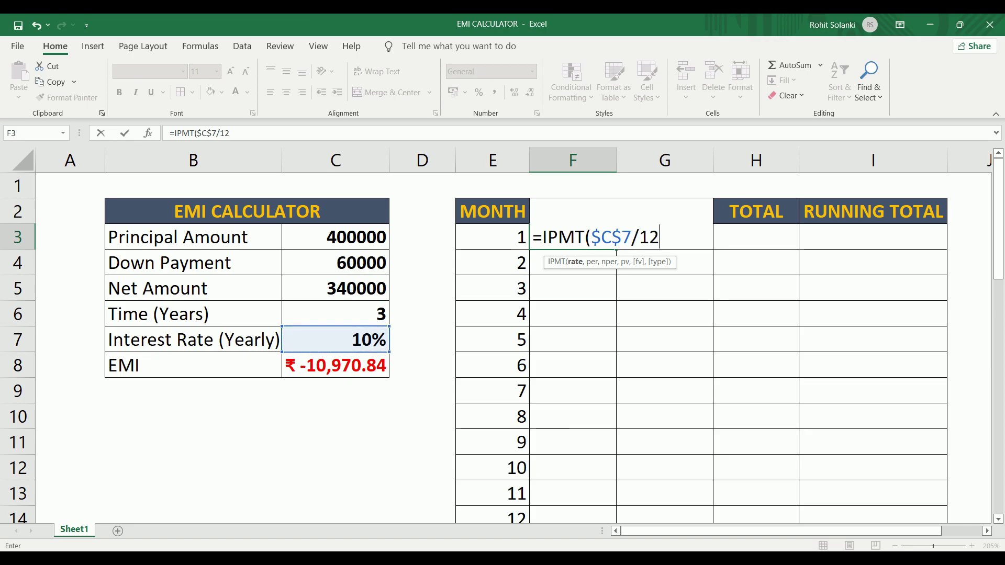
text(,)
click(490, 237)
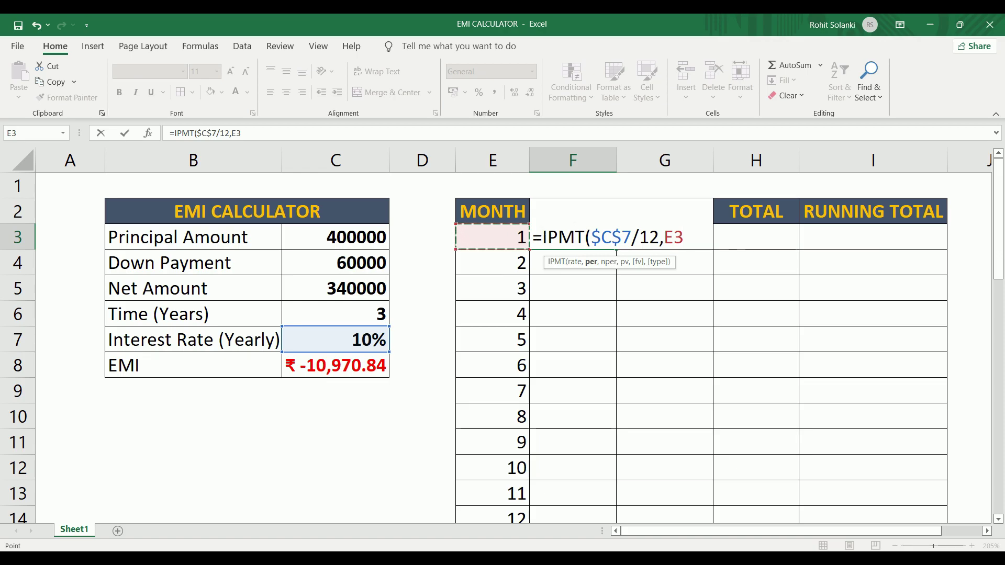
text(,)
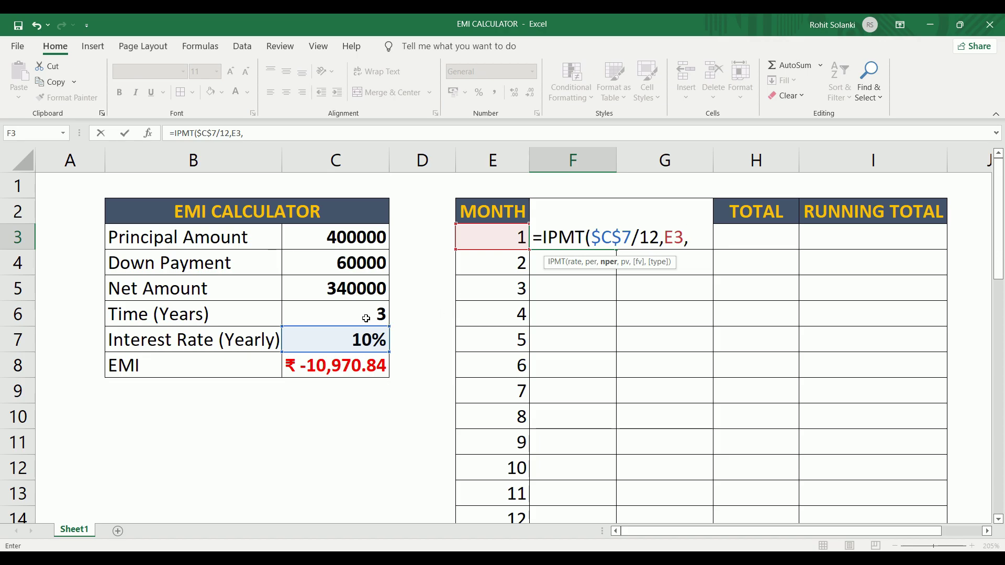
click(366, 318)
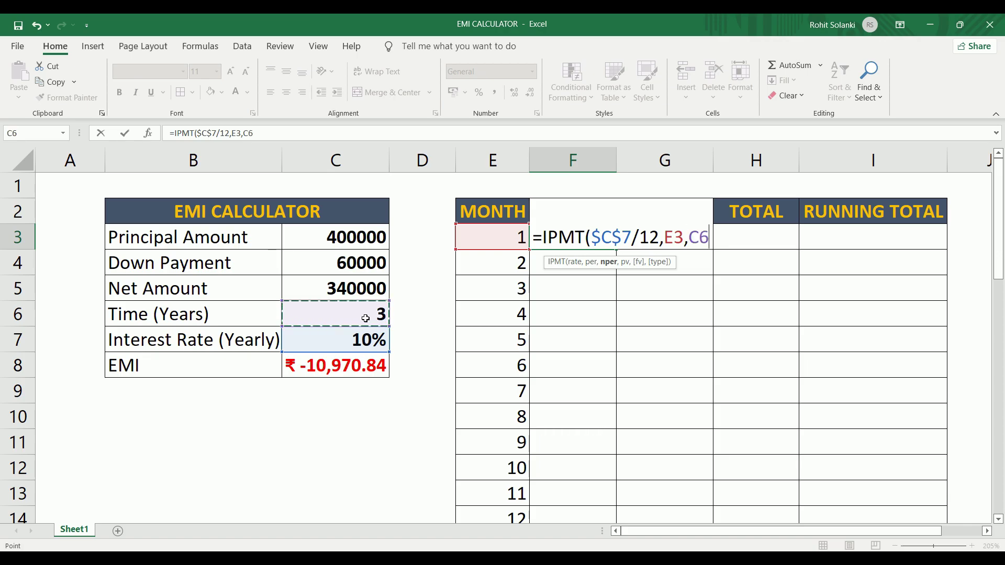
key(F4)
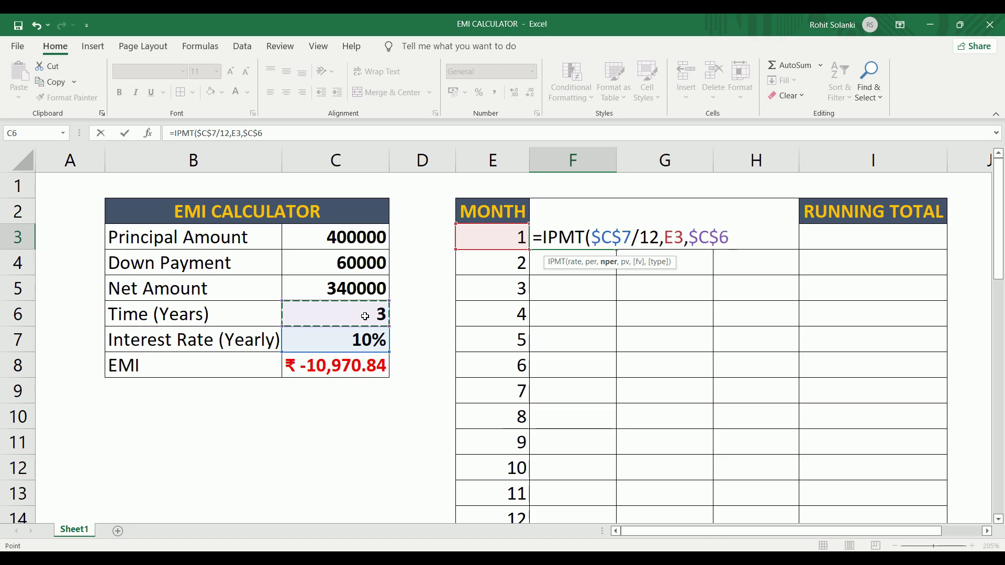
text(*12)
text(,)
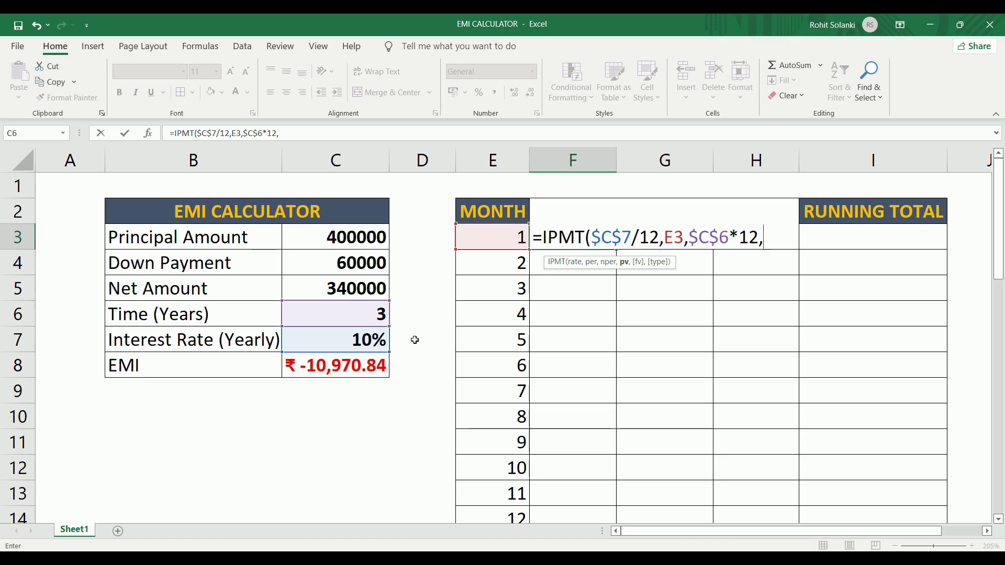
click(313, 291)
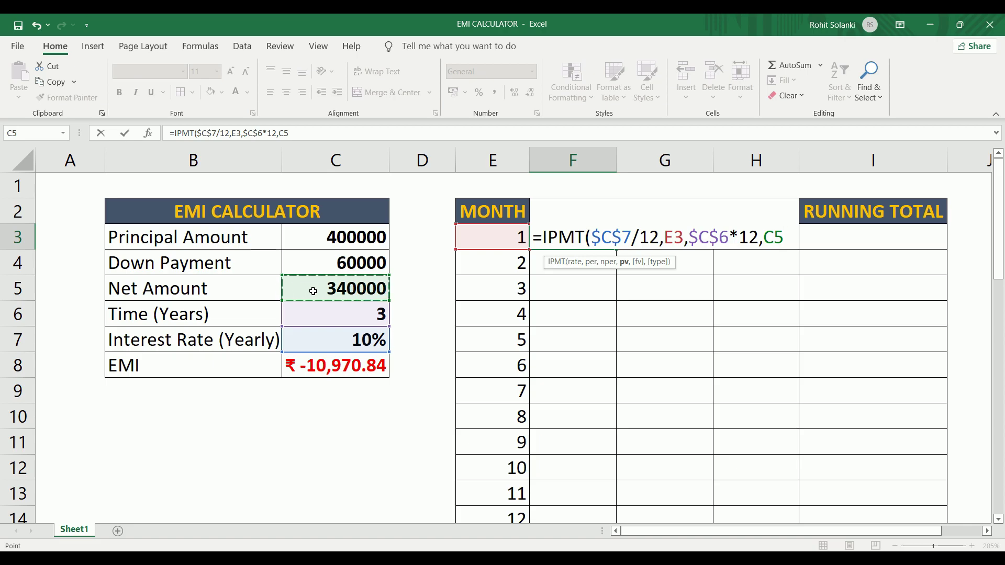
key(F4)
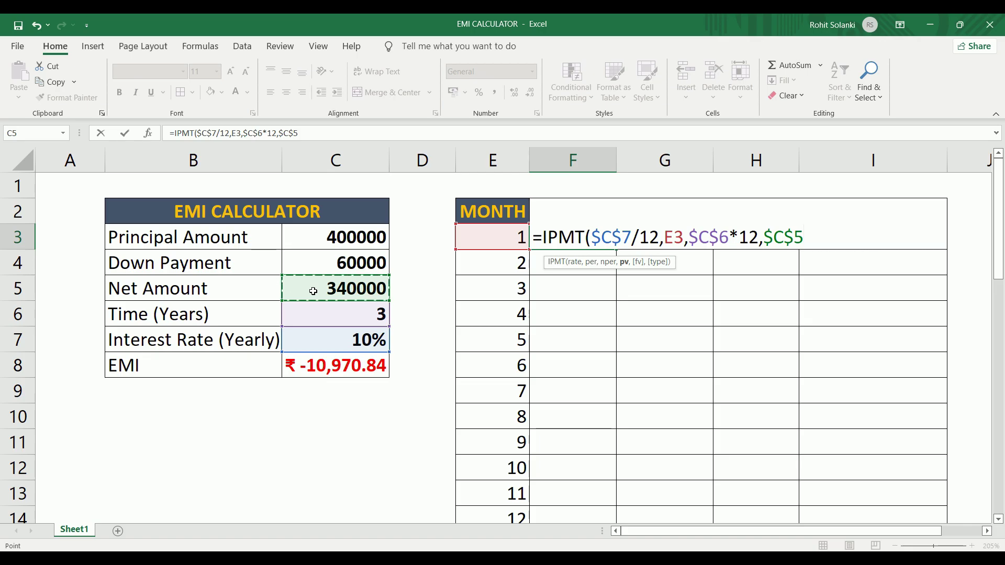
text())
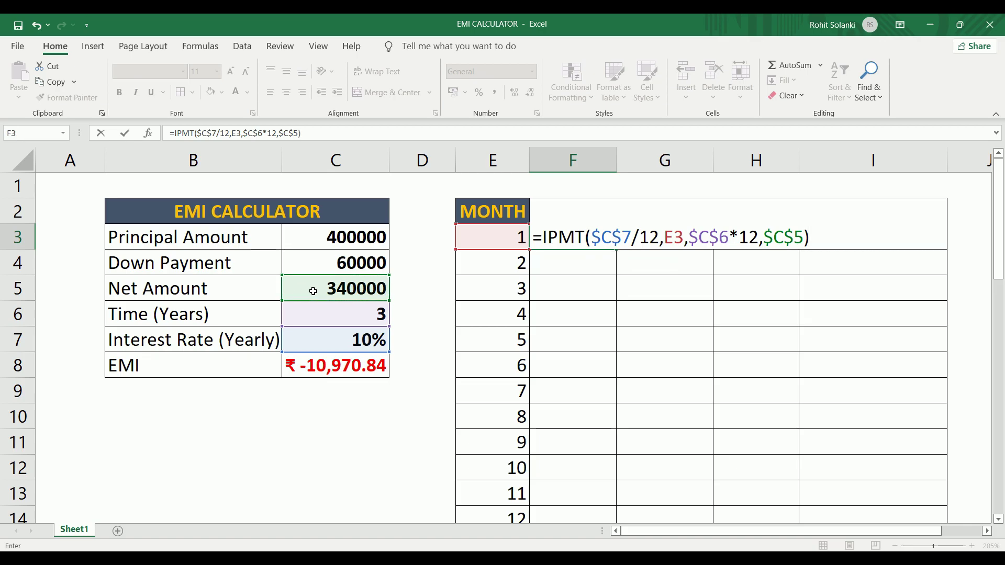
key(Return)
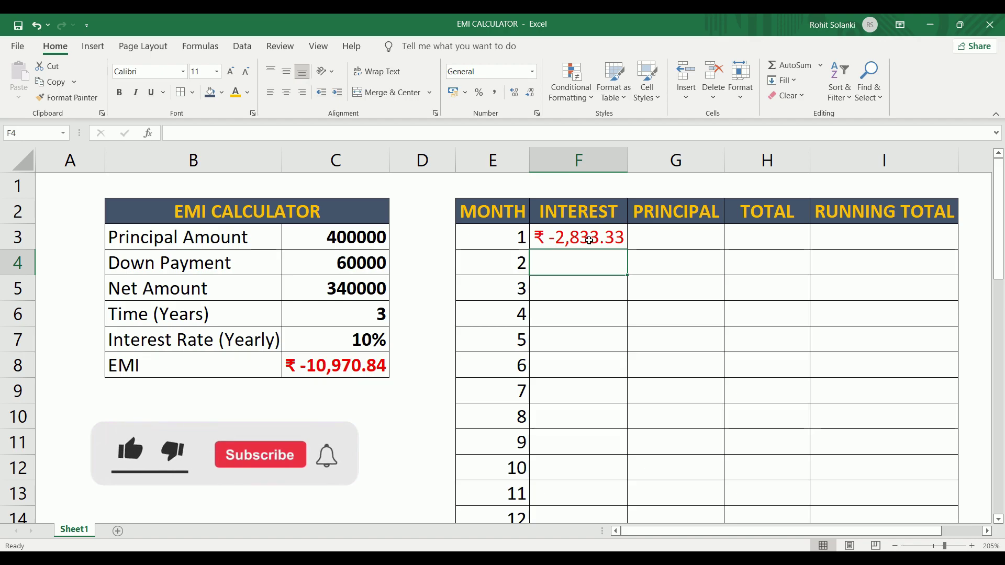
Fill the absolute IPMT formula from F3 down to month 36
click(589, 240)
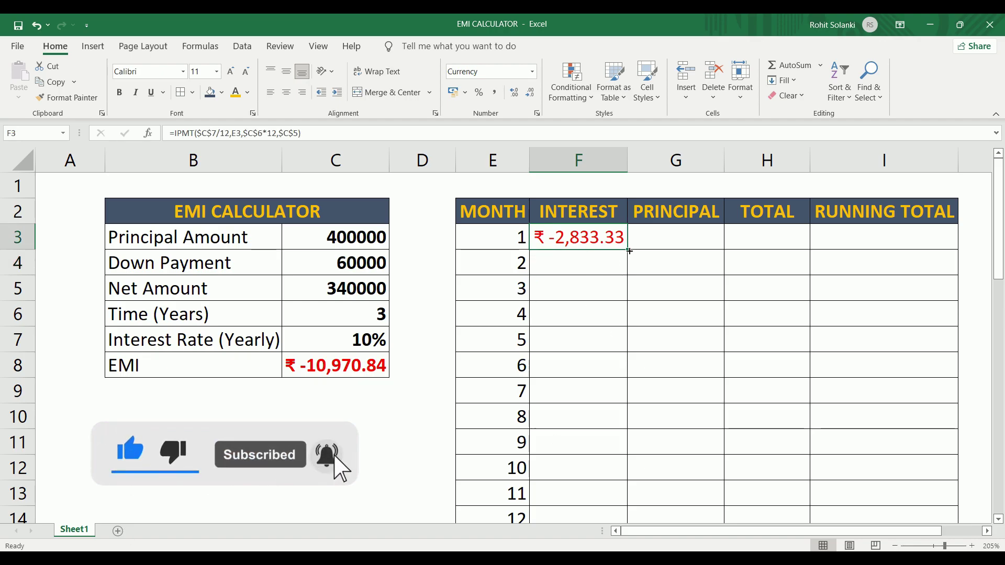
mouse_move(630, 251)
mouse_down()
mouse_move(624, 548)
mouse_move(611, 474)
mouse_up()
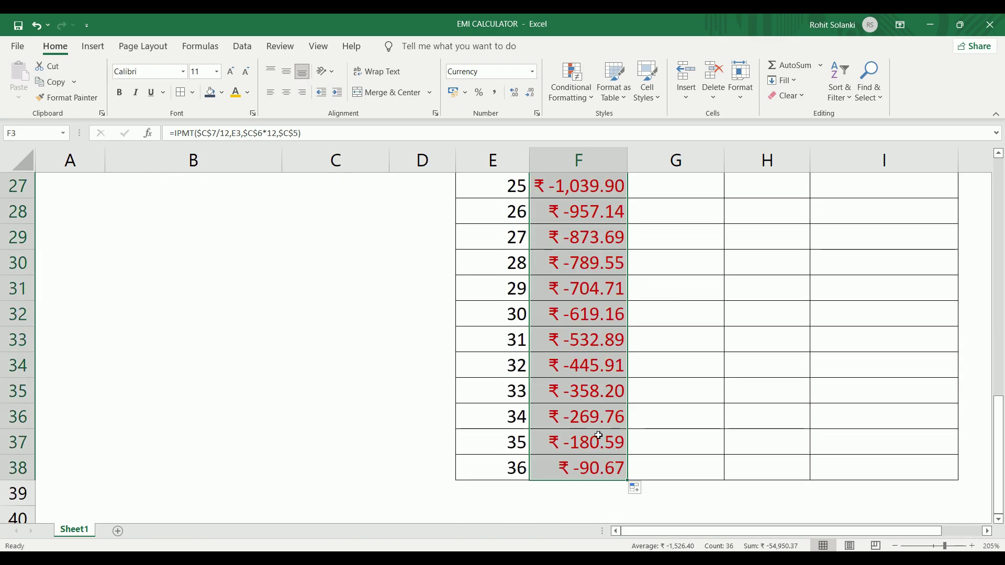
scroll(598, 436, up, 9)
Re-enter F3 as =IPMT(C7/12,E3,C6*12,C5) without $ and fill down, exposing #NUM! errors
click(583, 241)
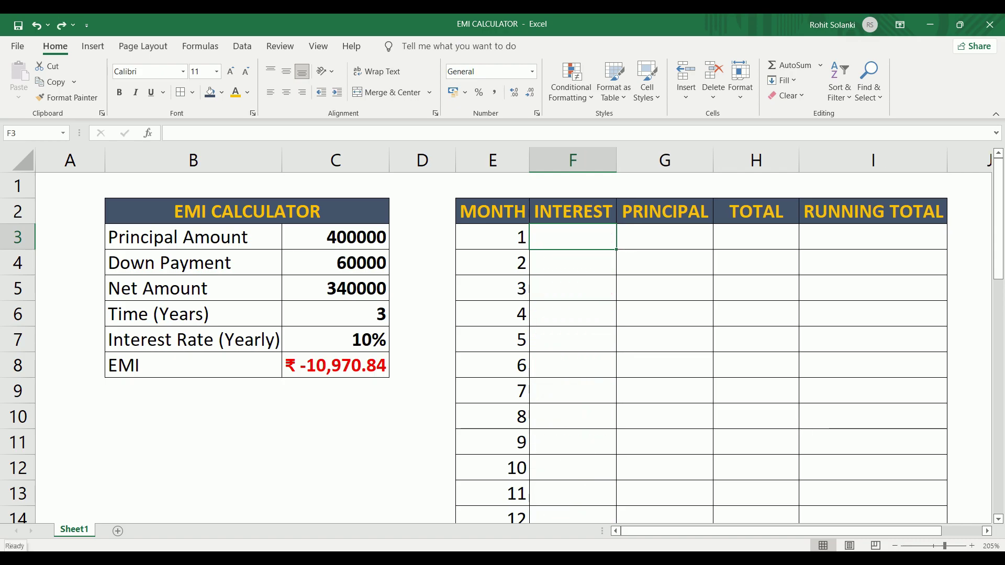
text(=IPMT()
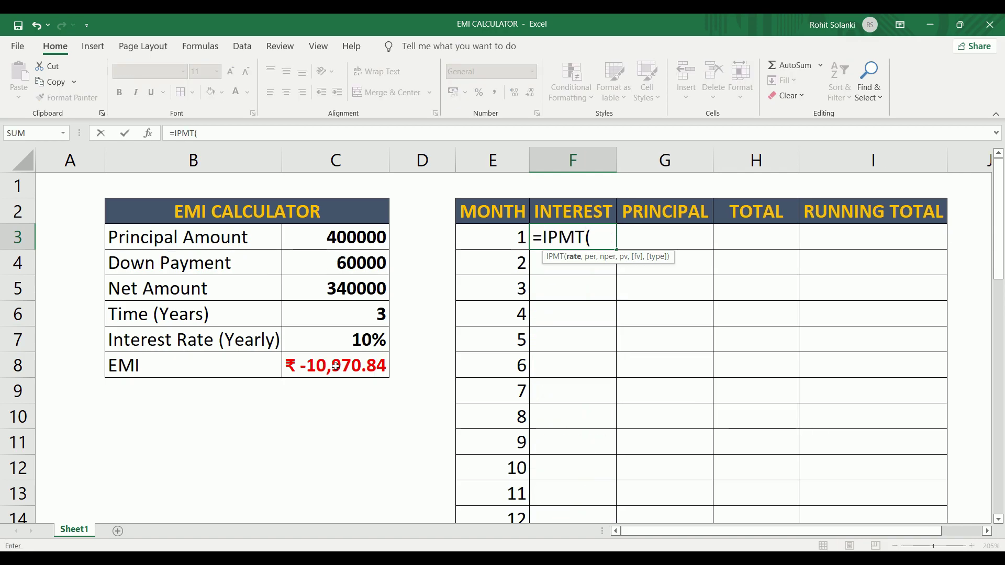
click(355, 346)
text(/12,)
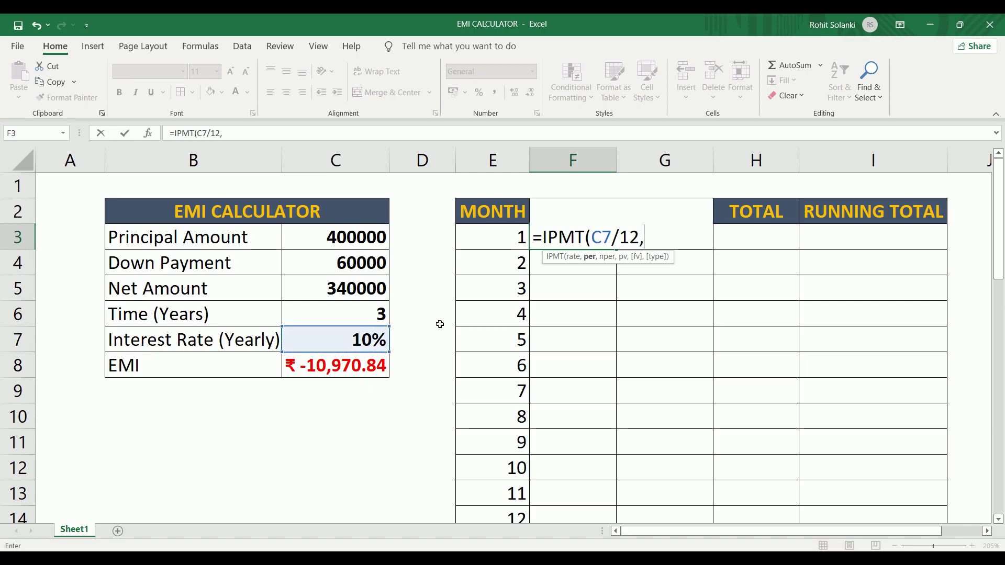
click(484, 238)
text(,)
click(338, 319)
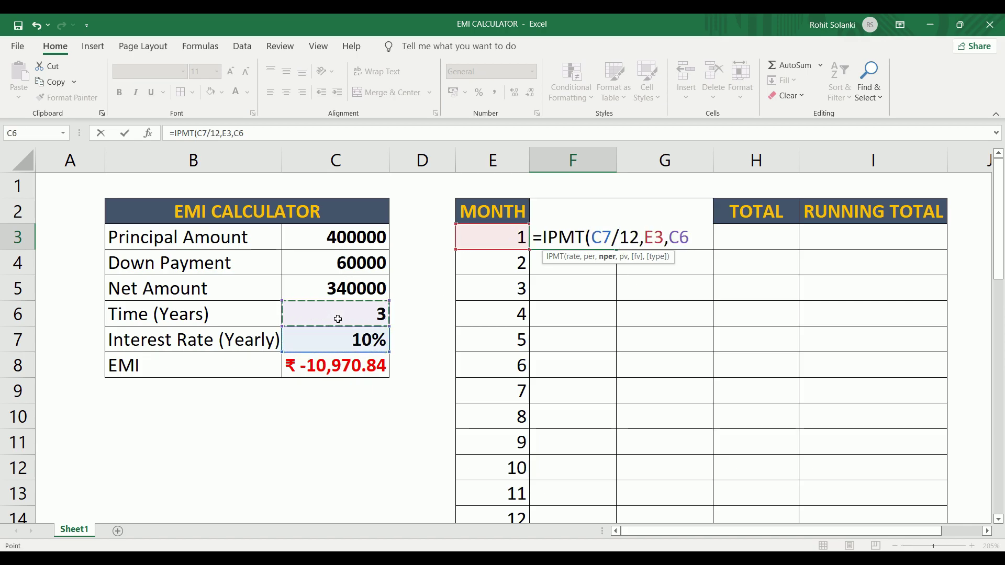
text(*12,)
click(324, 294)
key(Return)
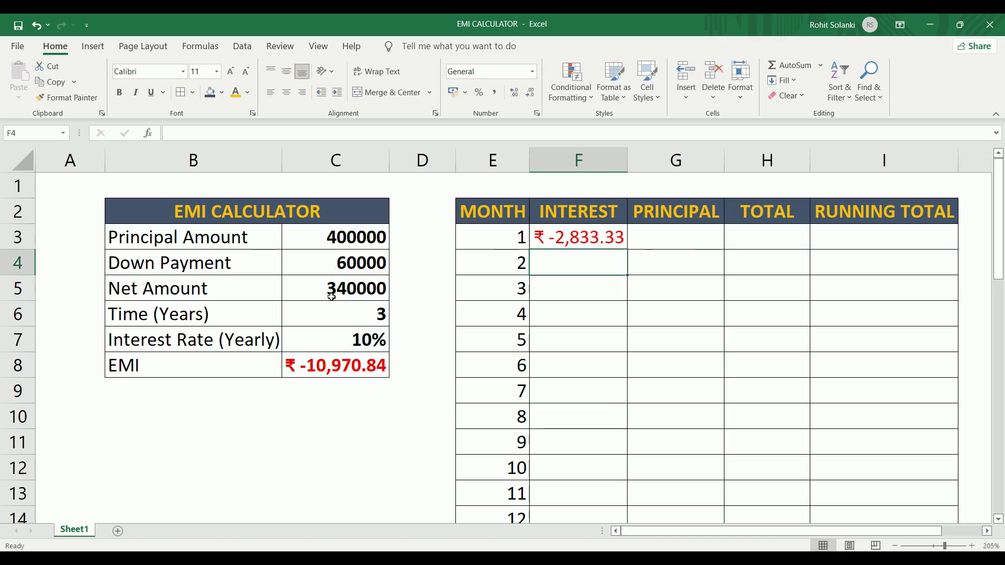
click(567, 246)
drag(628, 250, 632, 406)
click(578, 314)
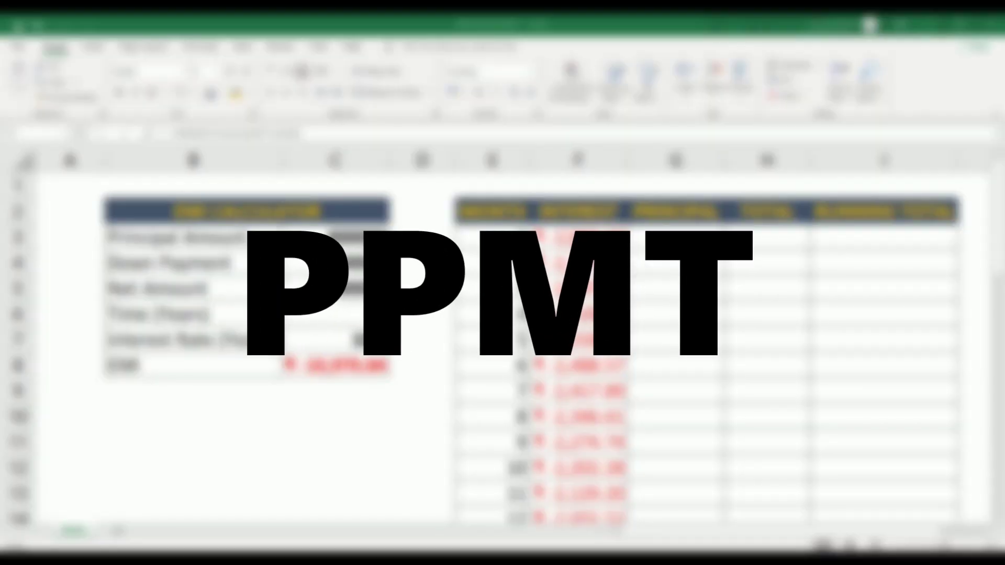
Enter =PPMT($C$7/12,E3,$C$6*12,$C$5) in G3, giving ₹ -8,137.51
text(=)
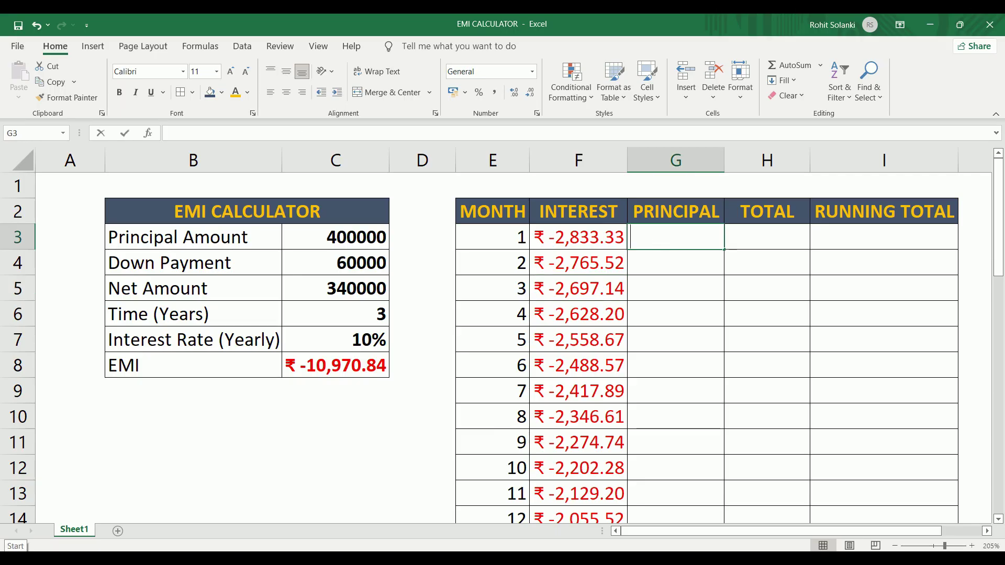
text(PPMT)
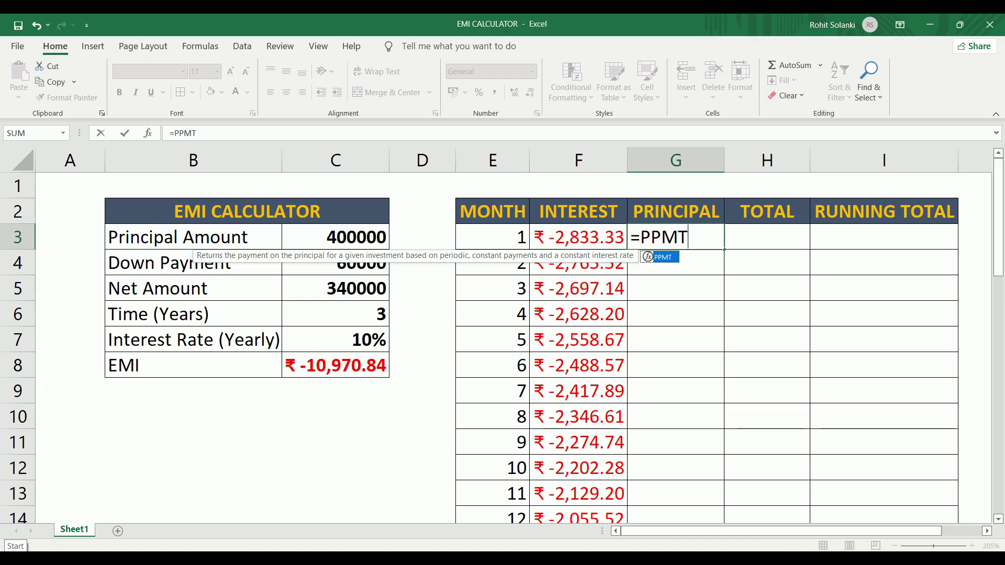
text(()
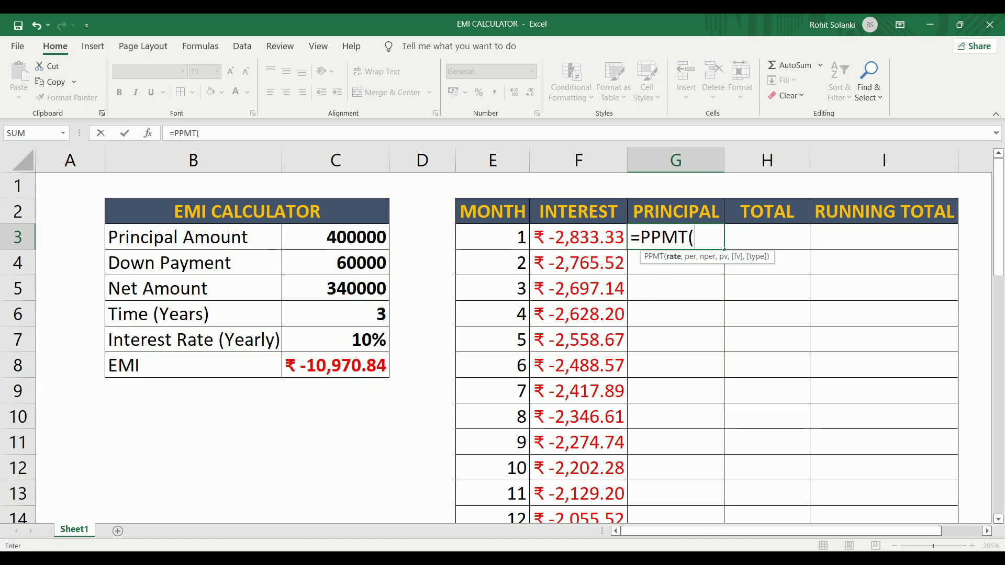
click(332, 351)
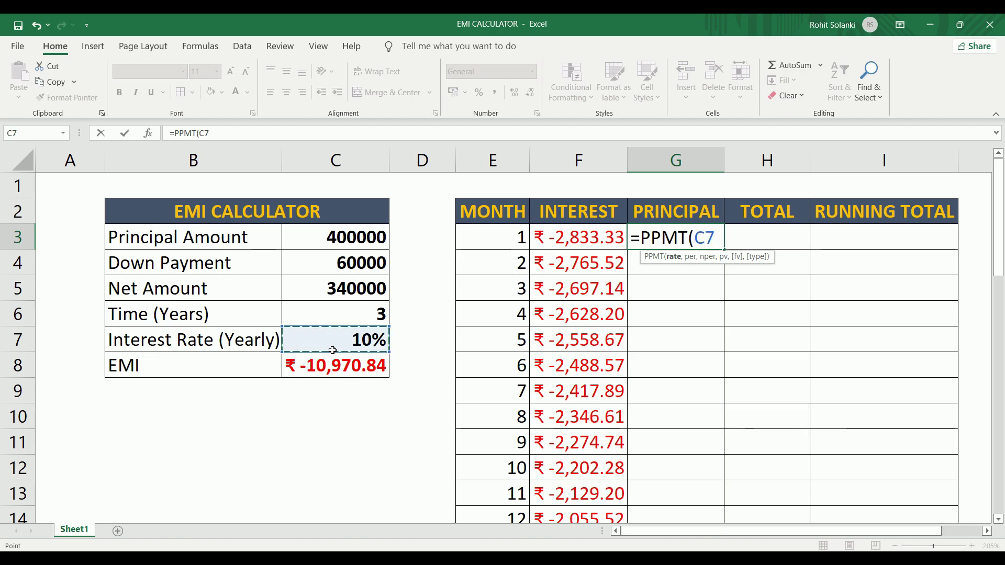
key(F4)
text($C$7/)
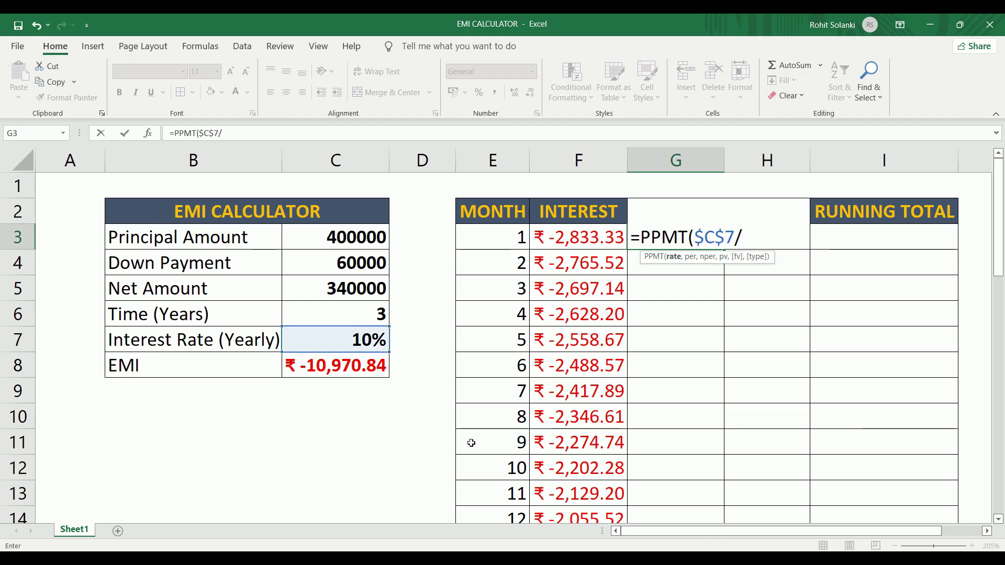
text(12,)
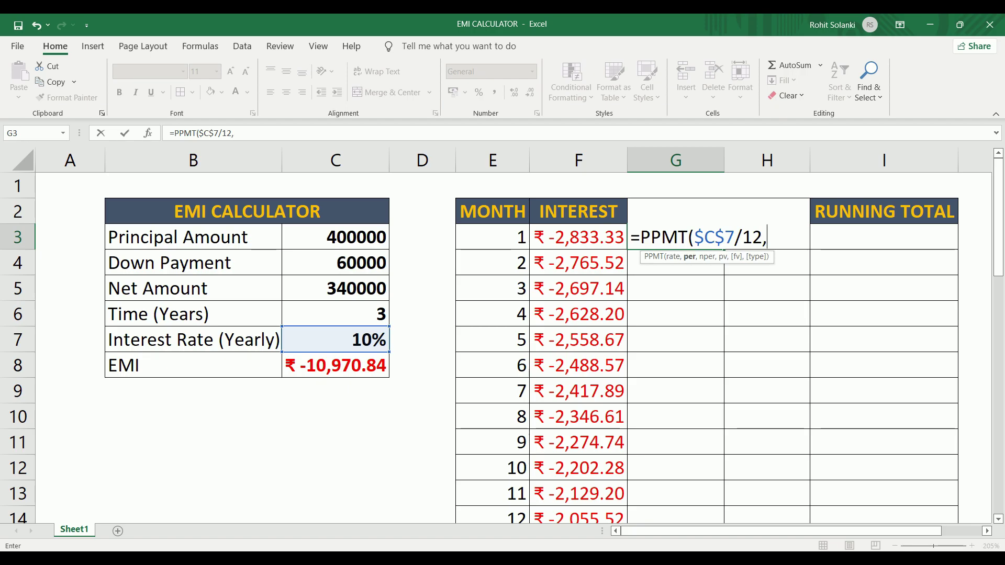
click(497, 238)
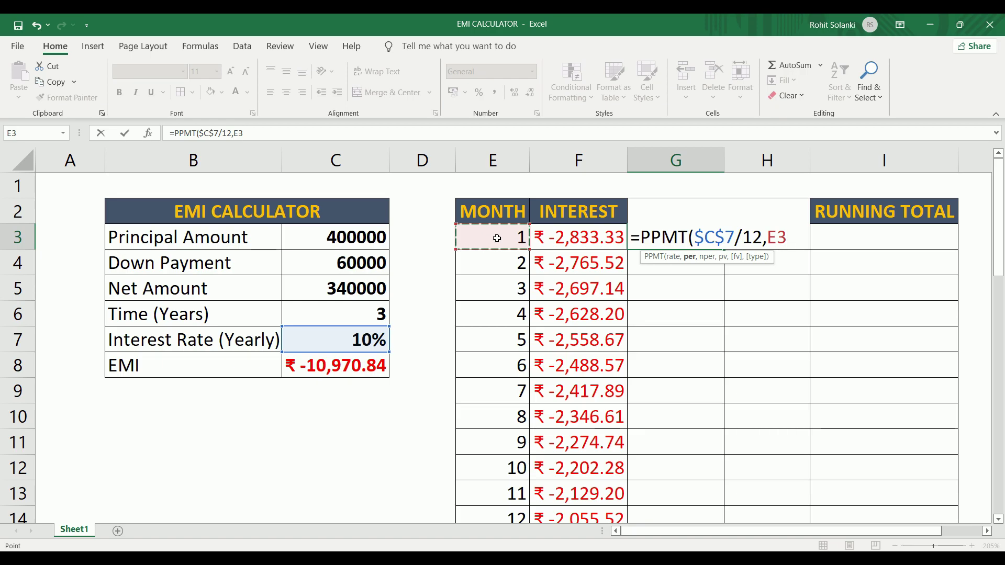
text(,)
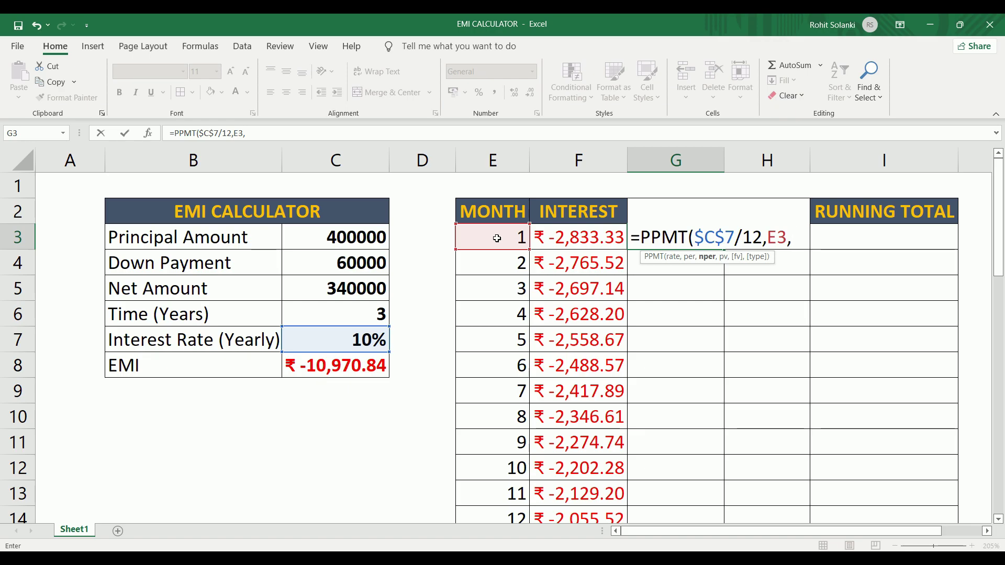
click(351, 317)
key(F4)
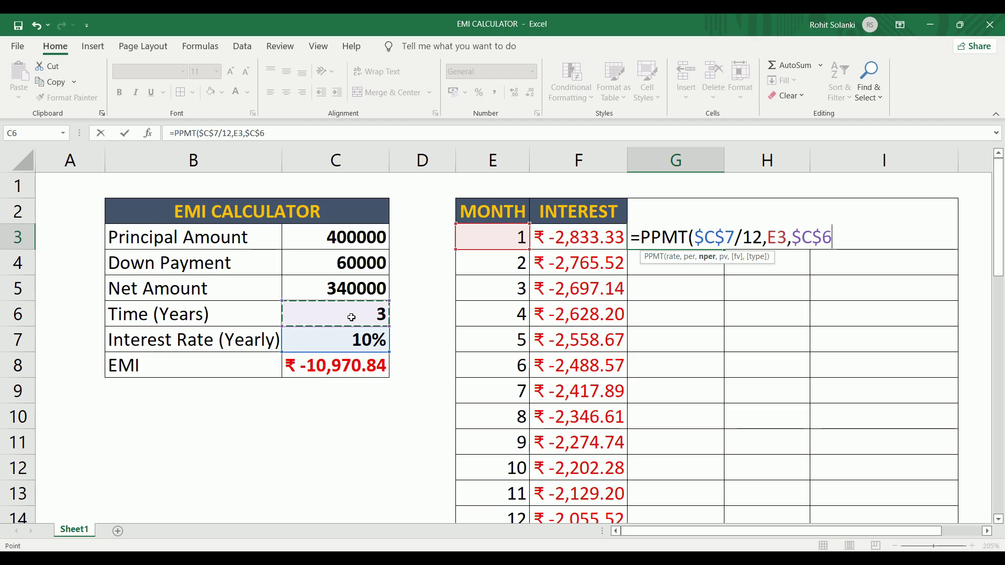
text(*12)
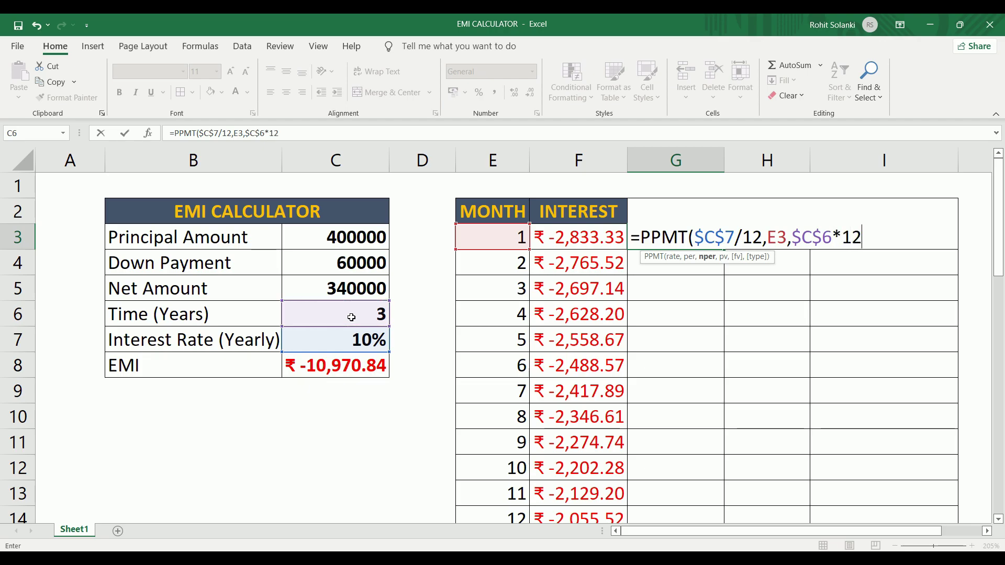
text(,)
click(332, 293)
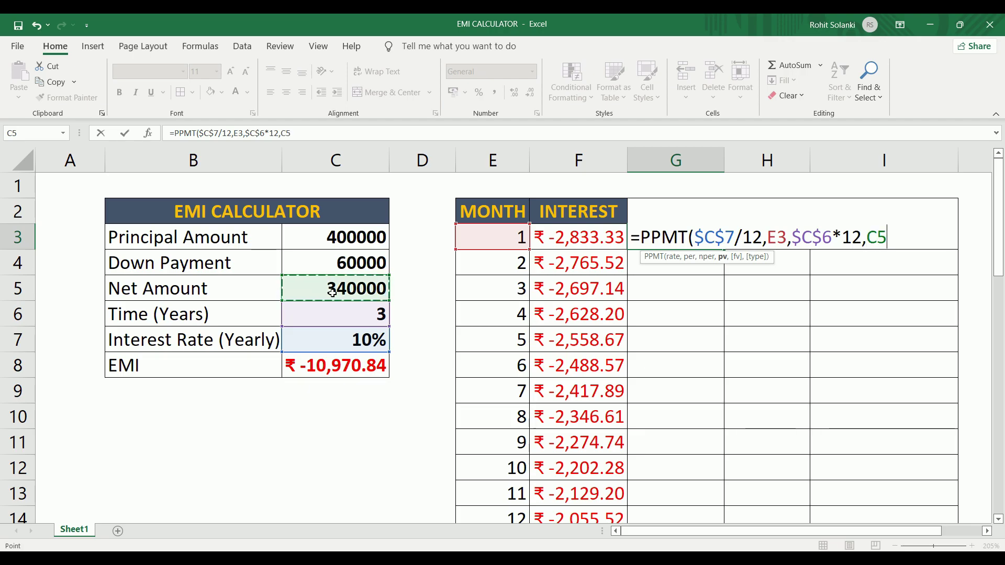
key(F4)
text())
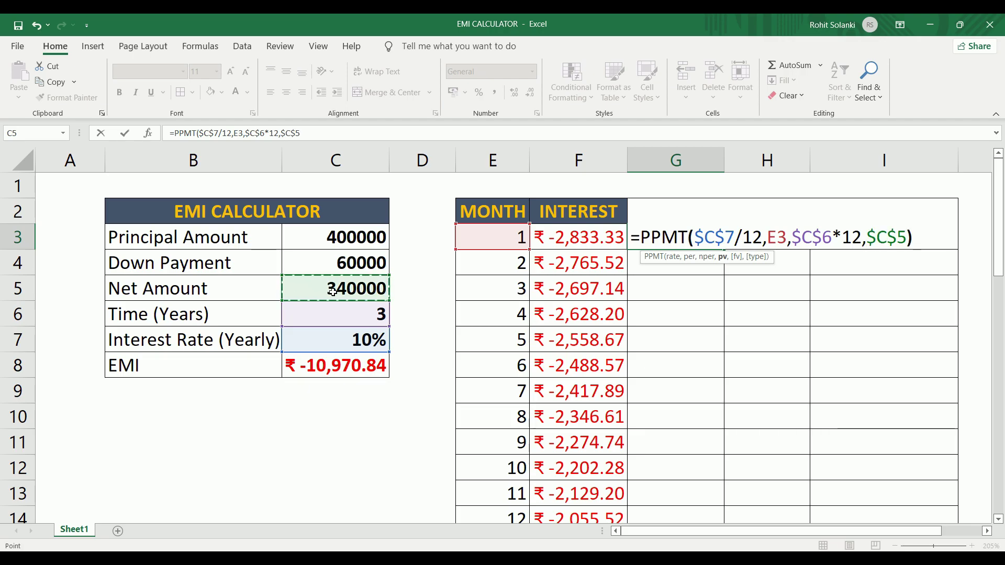
key(Return)
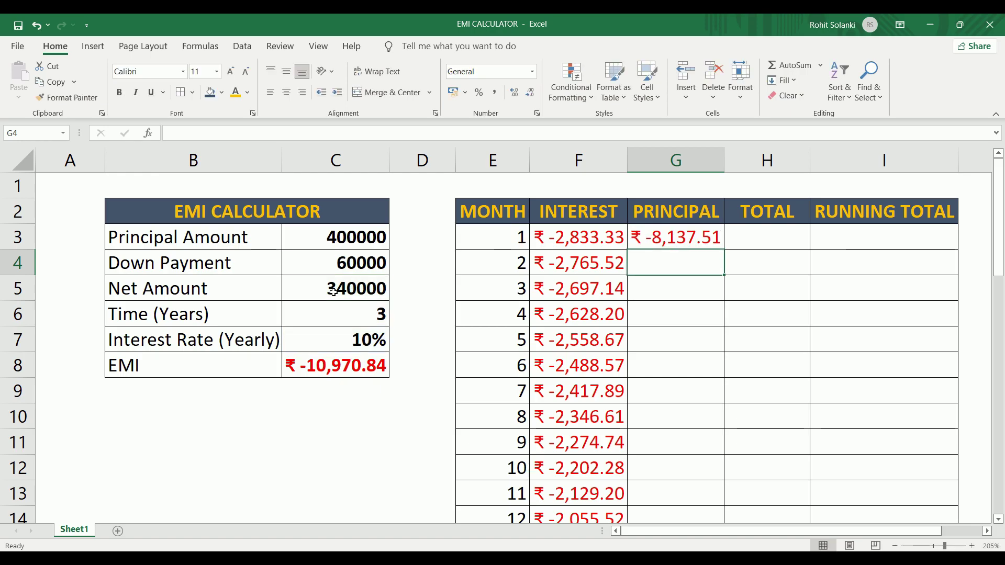
Fill the PPMT formula down to month 36 and widen column G
click(677, 244)
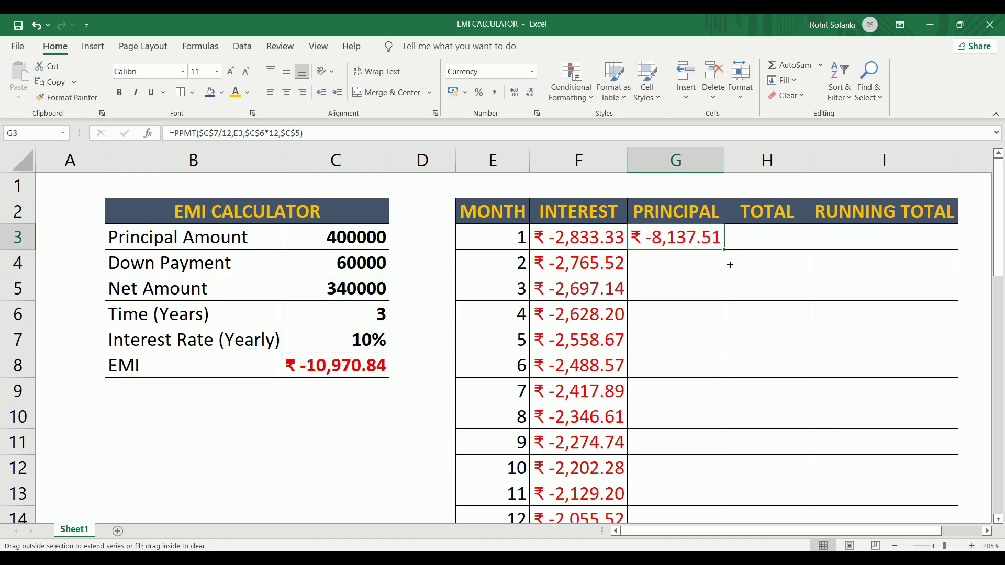
mouse_move(730, 264)
mouse_down()
mouse_move(714, 511)
mouse_move(711, 480)
mouse_up()
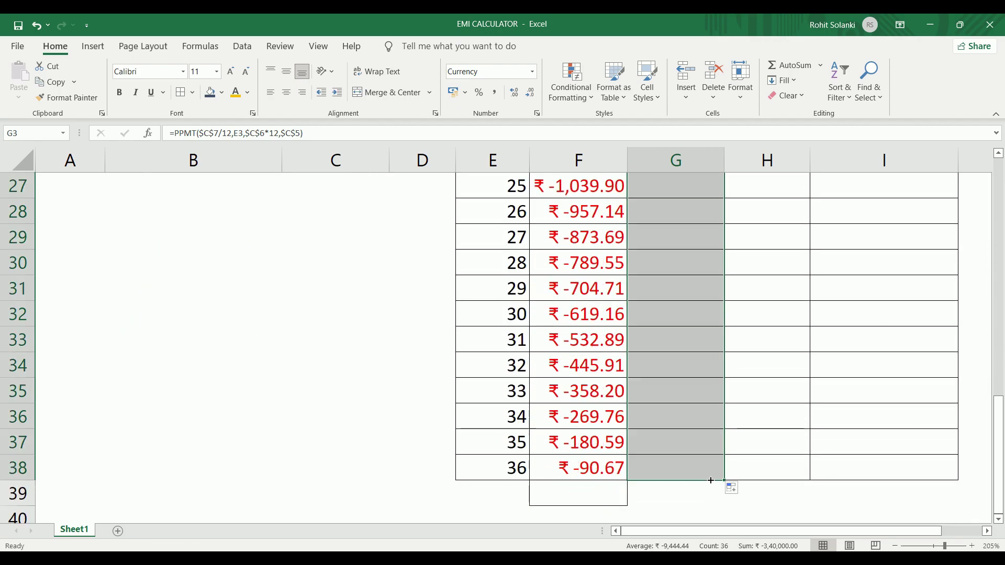
scroll(710, 367, up, 9)
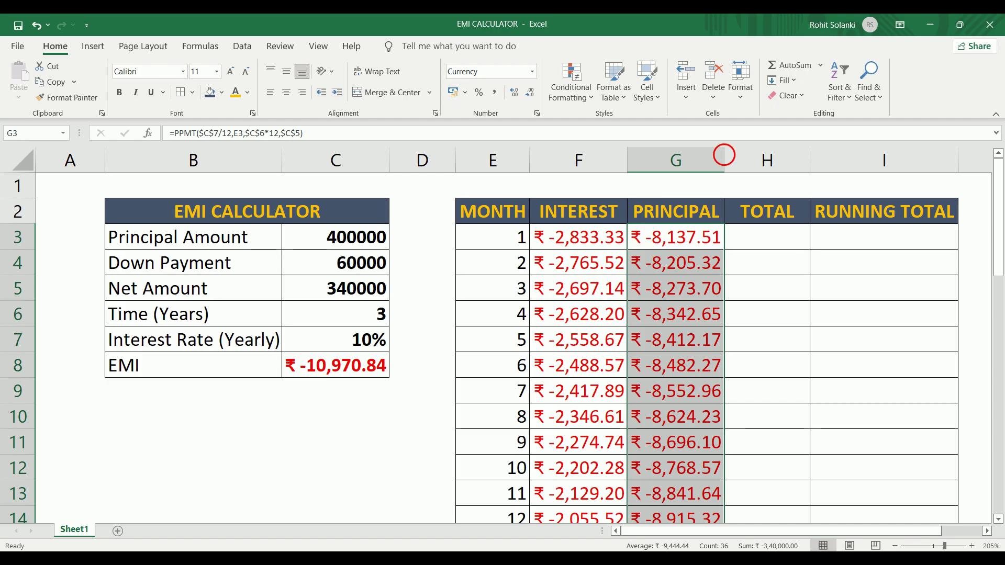
drag(724, 160, 736, 160)
click(681, 288)
scroll(680, 366, down, 4)
scroll(714, 358, up, 4)
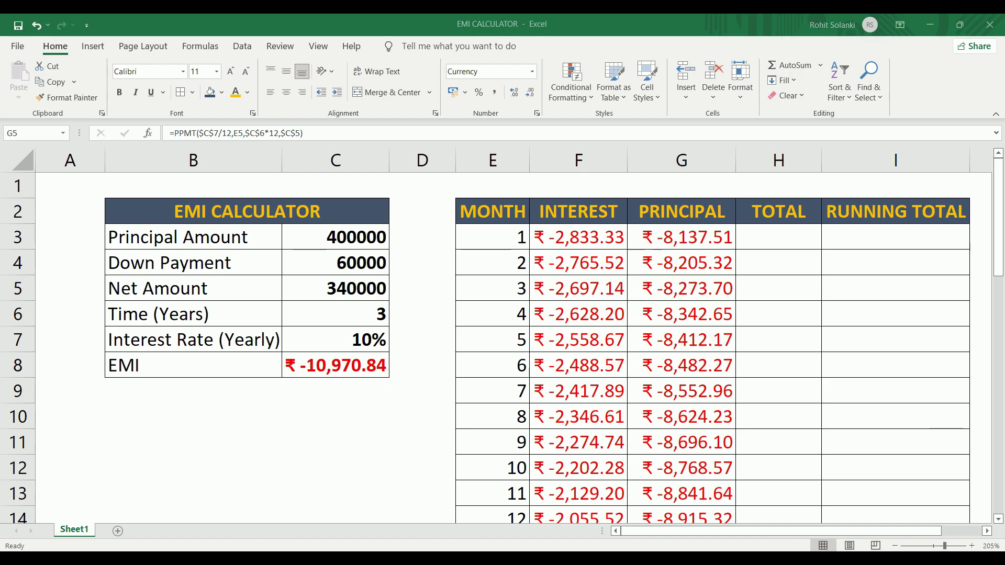
Enter =F3+G3 in H3 as month 1's TOTAL
click(778, 237)
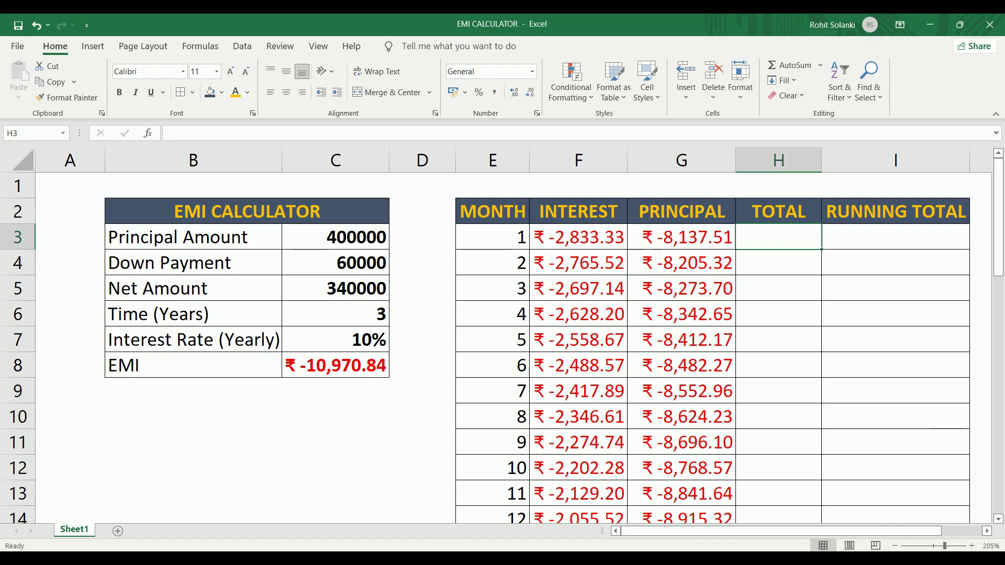
text(=)
key(Left)
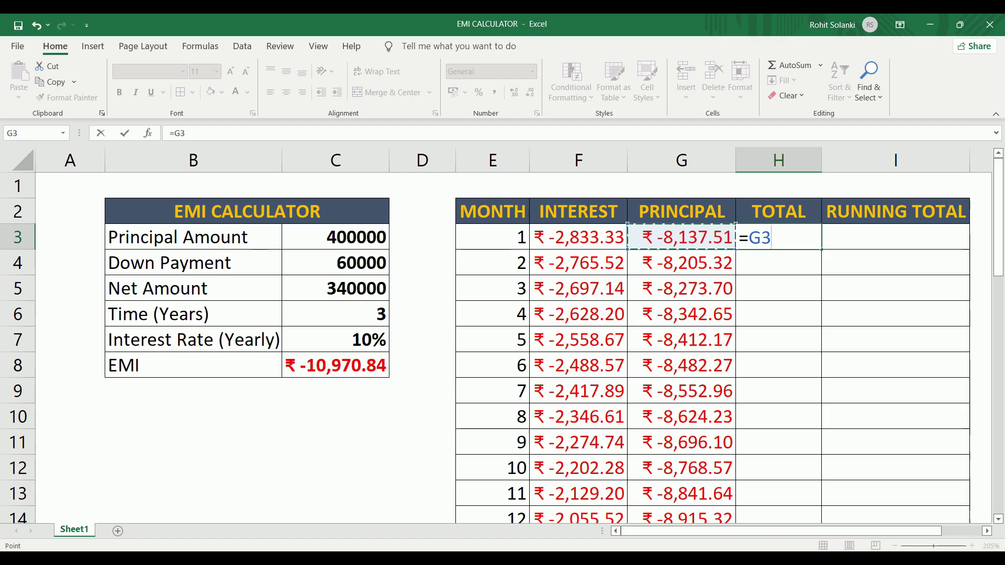
key(Left)
text(+)
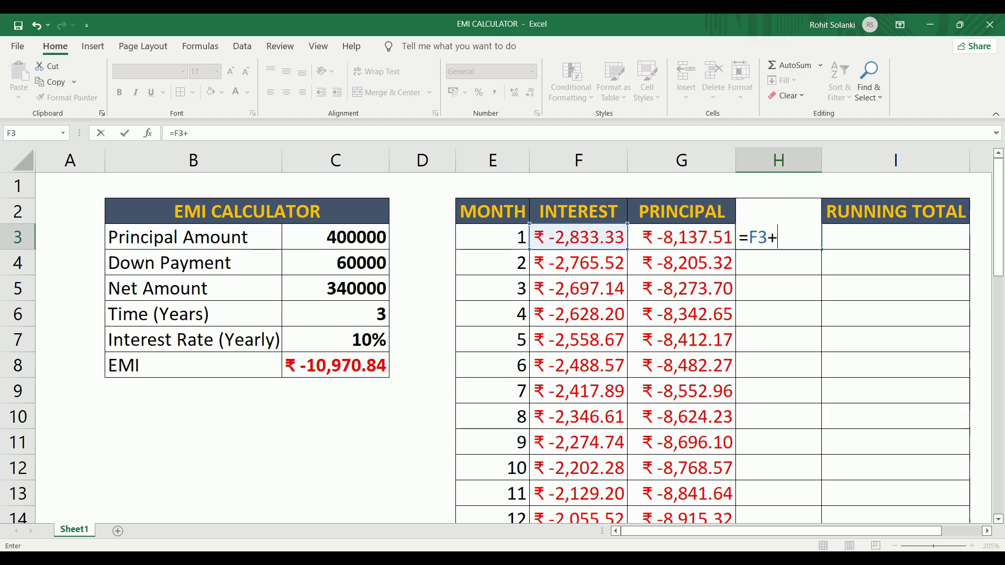
key(Left)
key(Return)
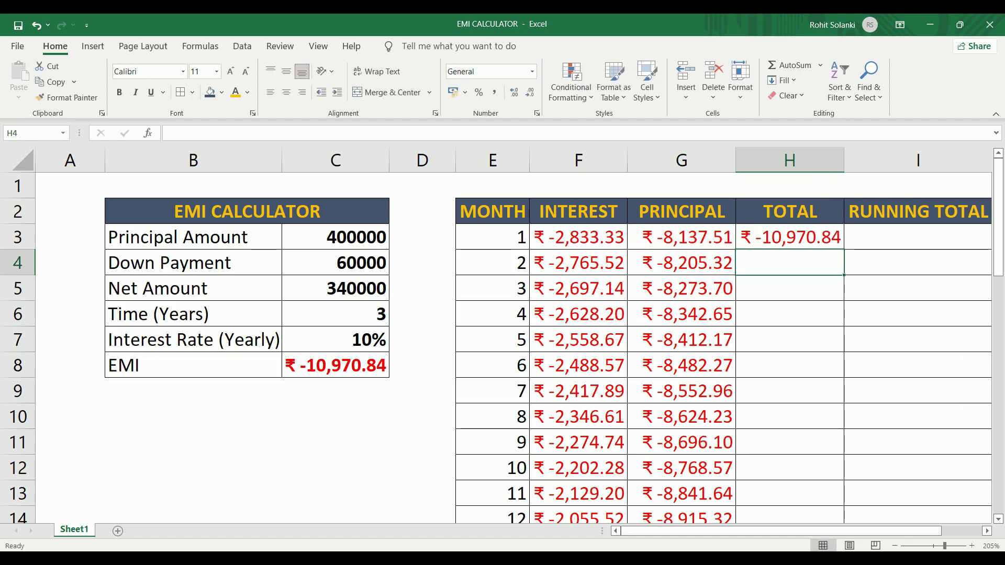
Fill the TOTAL formula down to month 36, matching the EMI ₹ -10,970.84
click(798, 244)
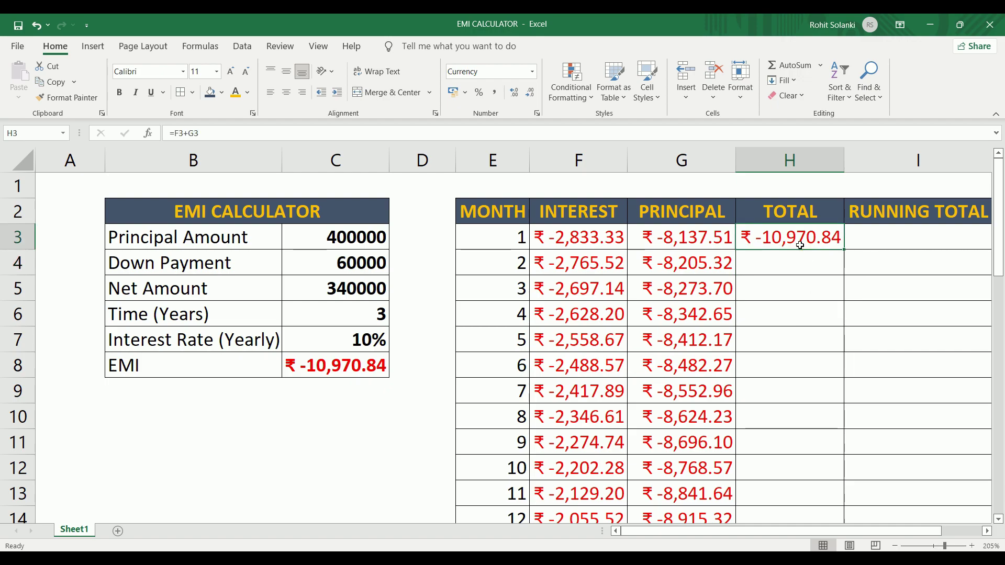
click(370, 366)
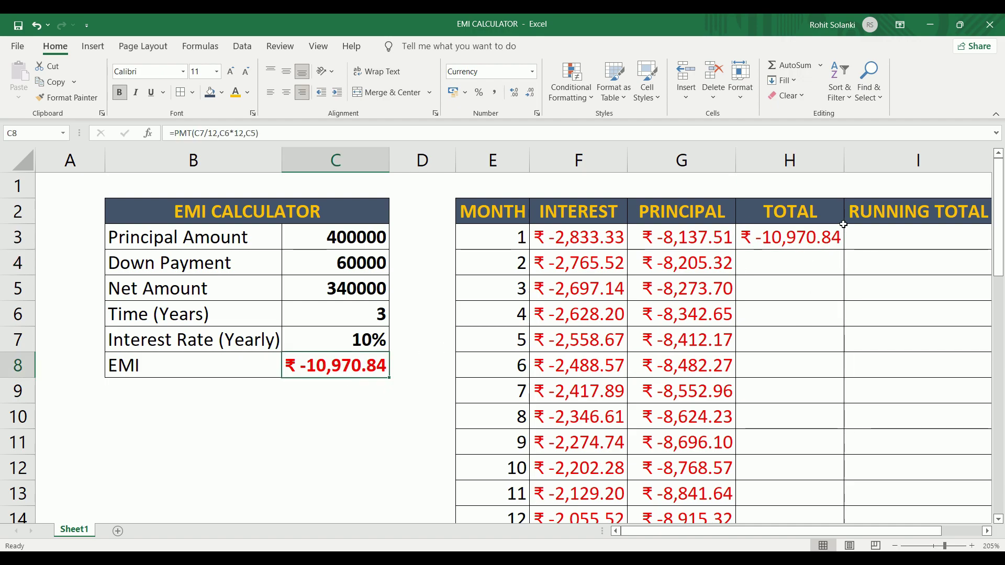
click(834, 241)
drag(843, 250, 844, 499)
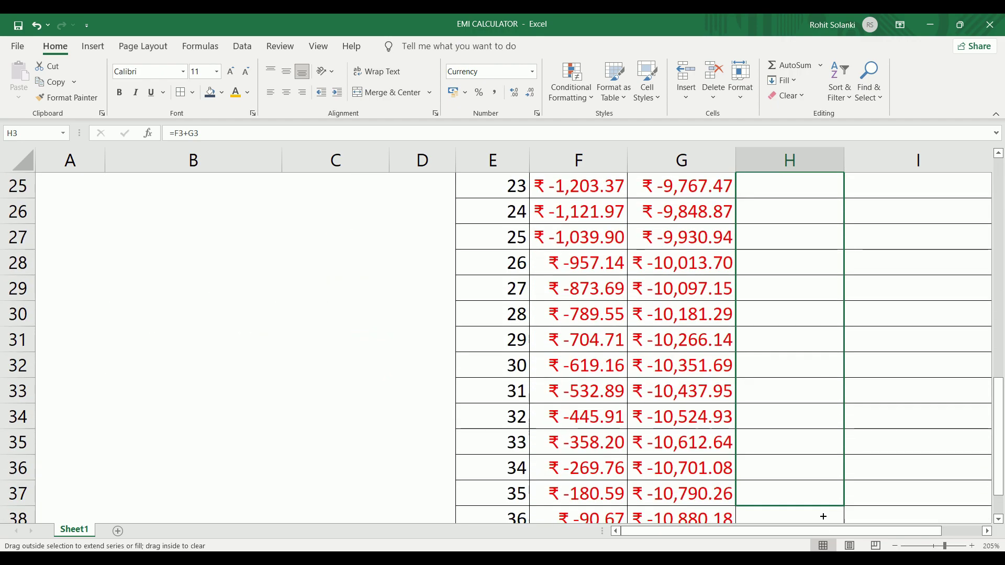
drag(844, 500, 826, 516)
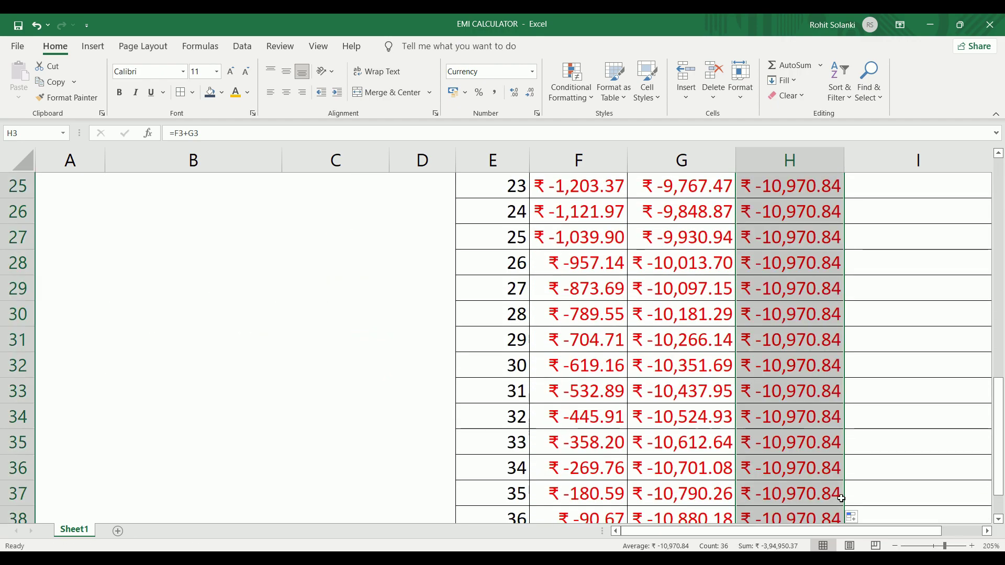
scroll(832, 508, up, 1)
scroll(832, 508, up, 4)
scroll(833, 509, up, 4)
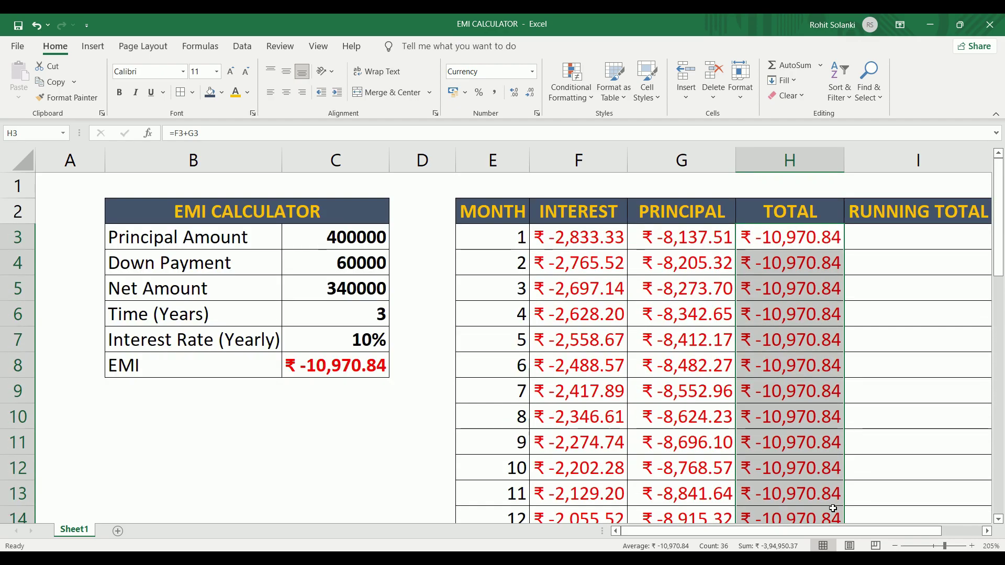
click(794, 245)
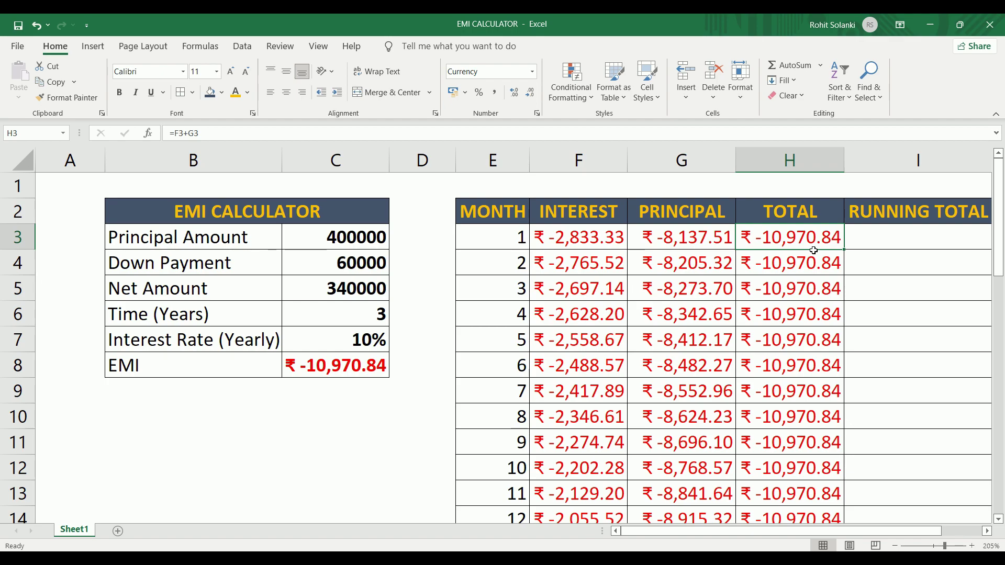
Check the month 17 row, then select the first RUNNING TOTAL cell I3
scroll(507, 268, down, 4)
scroll(507, 267, down, 1)
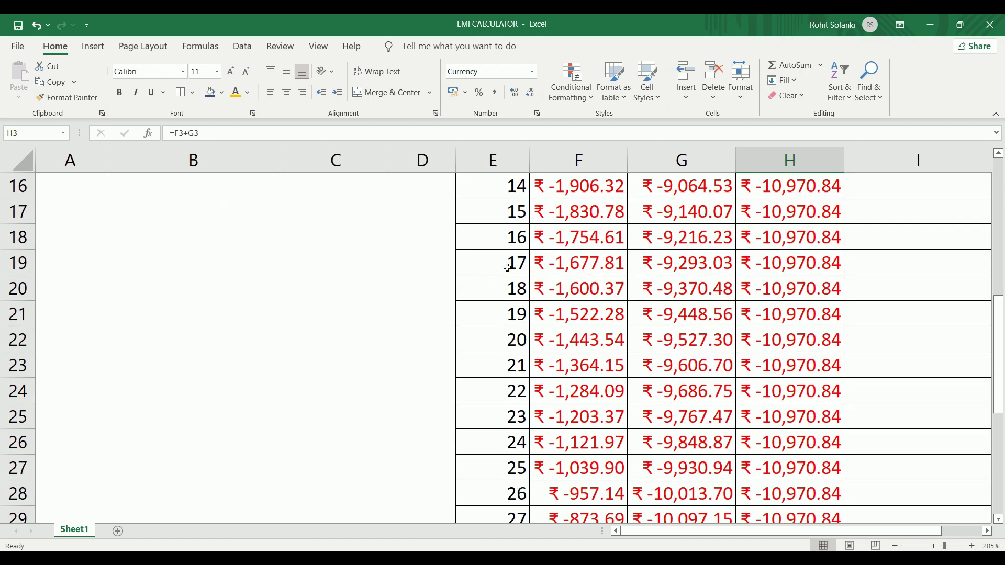
click(18, 262)
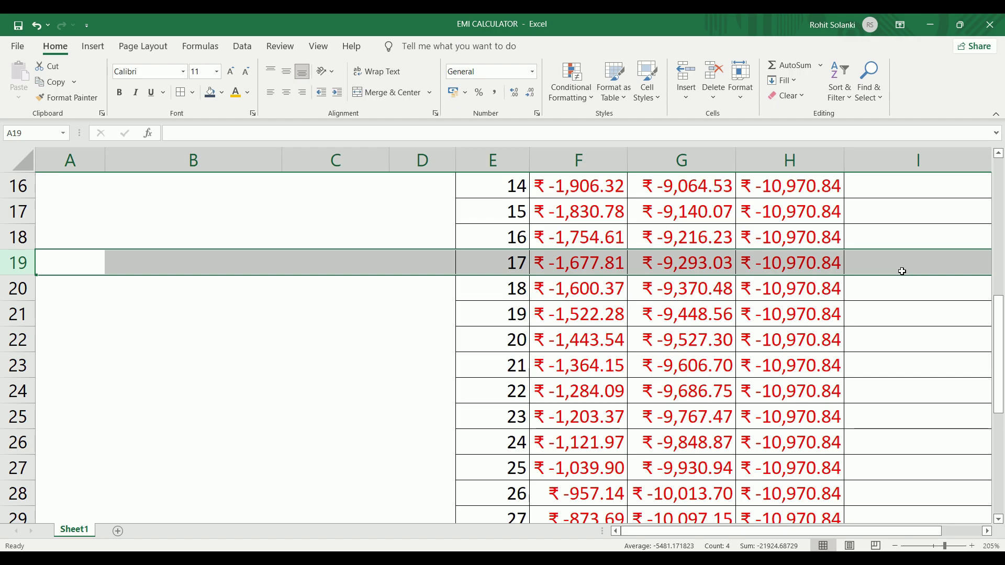
click(902, 271)
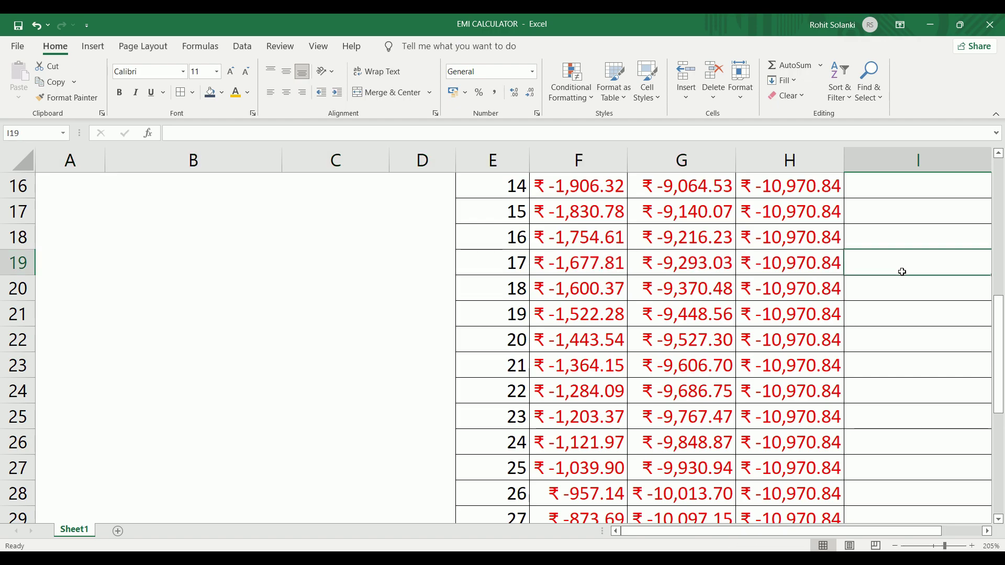
scroll(902, 271, up, 3)
scroll(901, 271, up, 2)
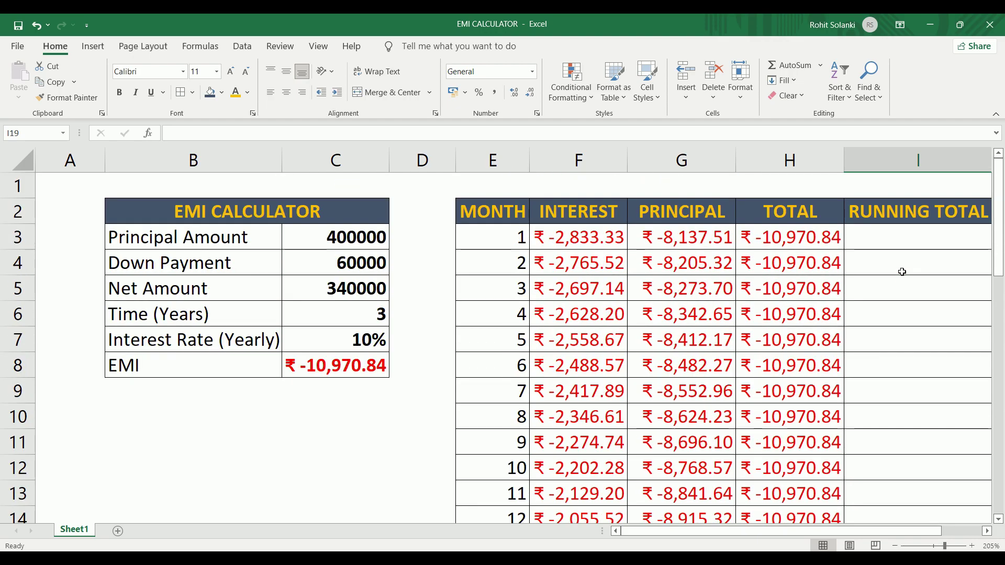
click(900, 244)
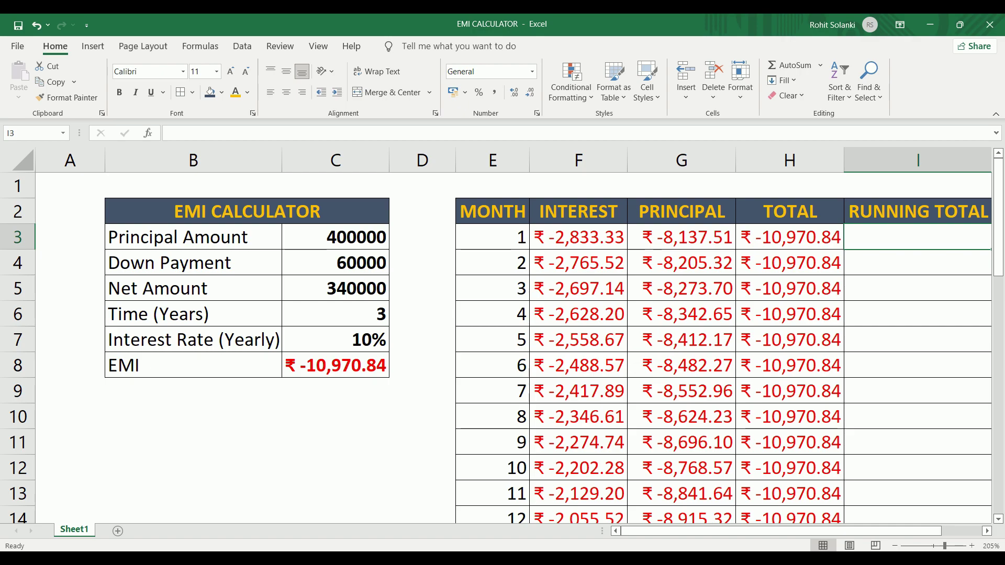
Enter the running total formula =SUM(H$3:H3) in I3 for month 1
scroll(499, 340, right, 1)
text(=SUM)
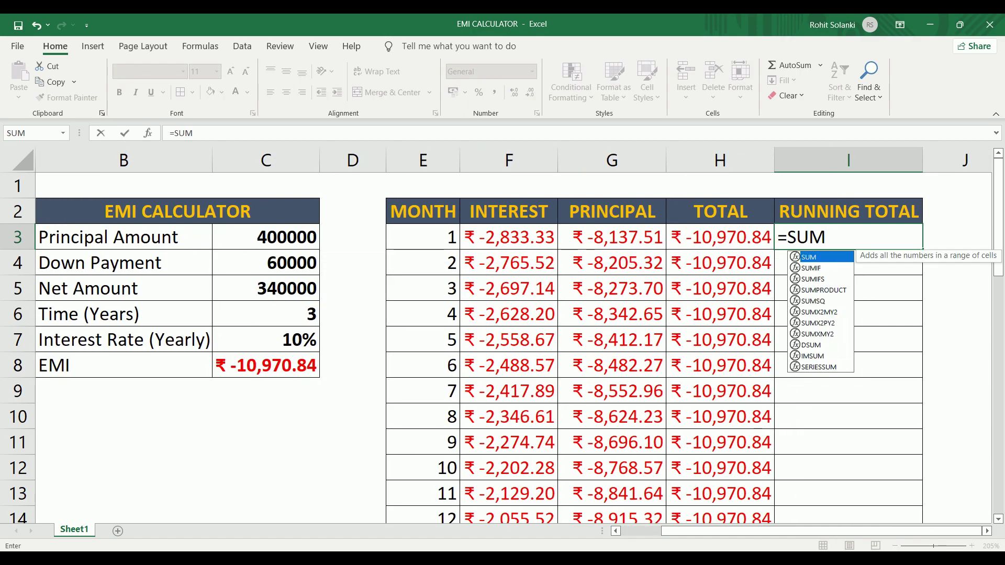
text(()
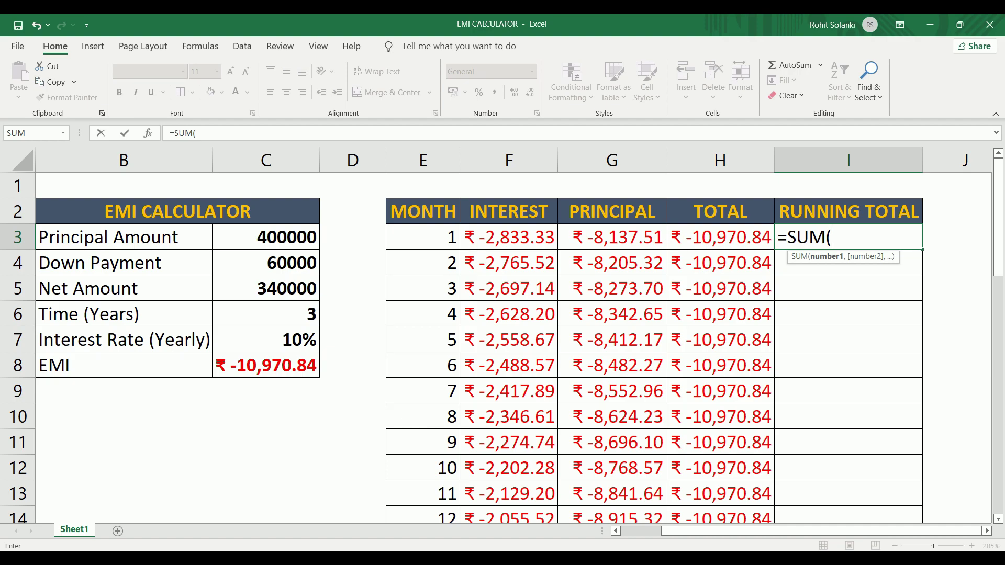
click(716, 247)
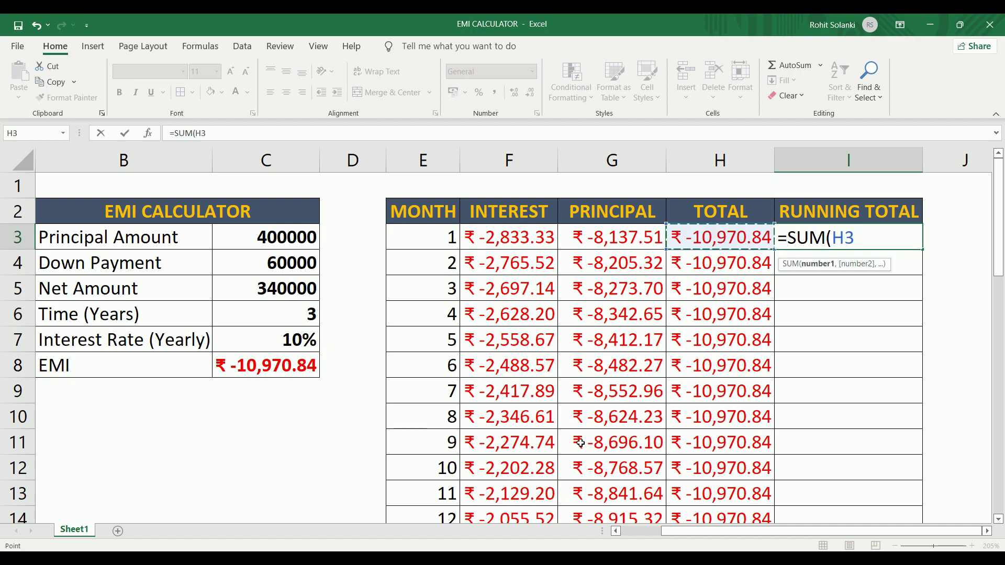
key(F4)
key(F4)
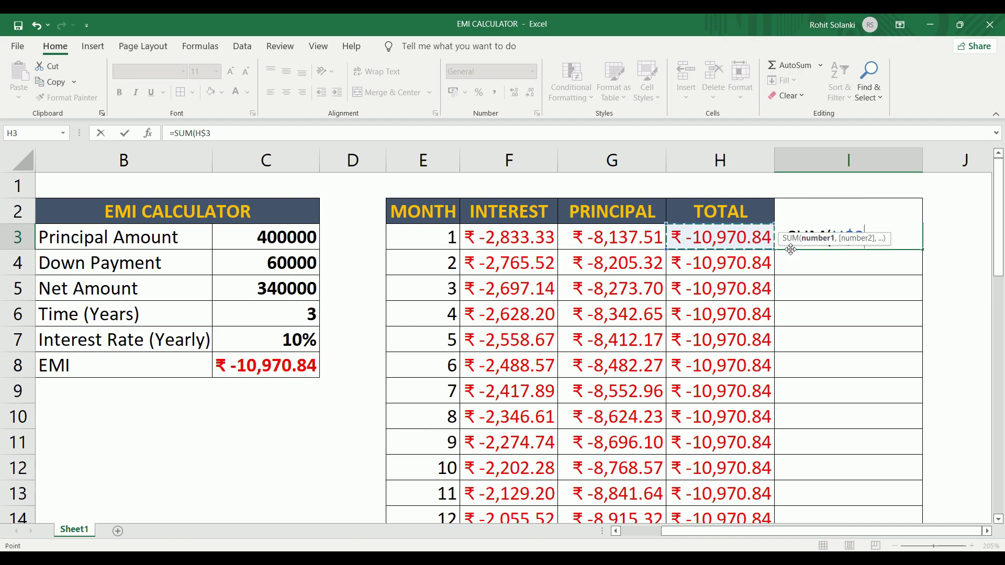
key(F2)
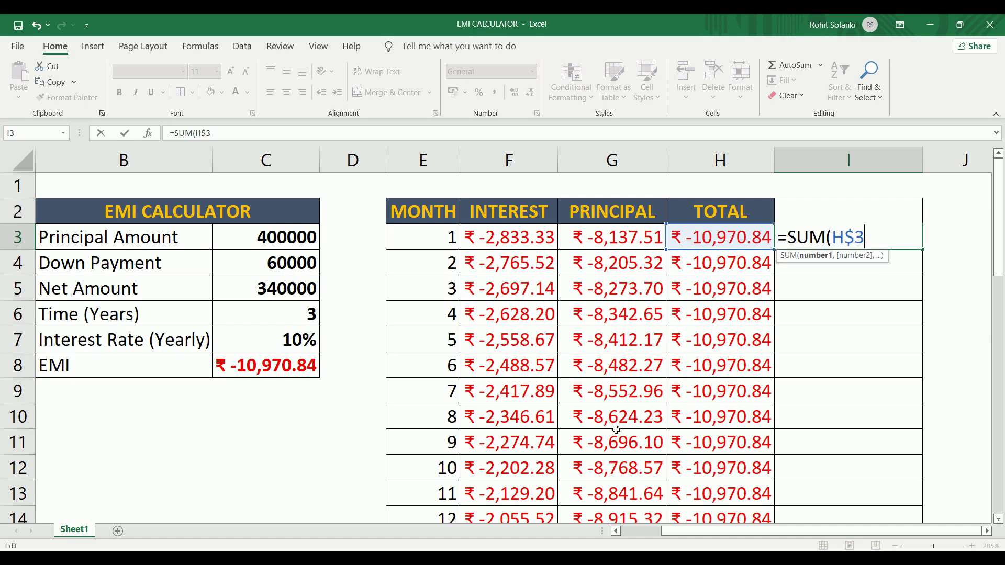
text(:)
click(745, 241)
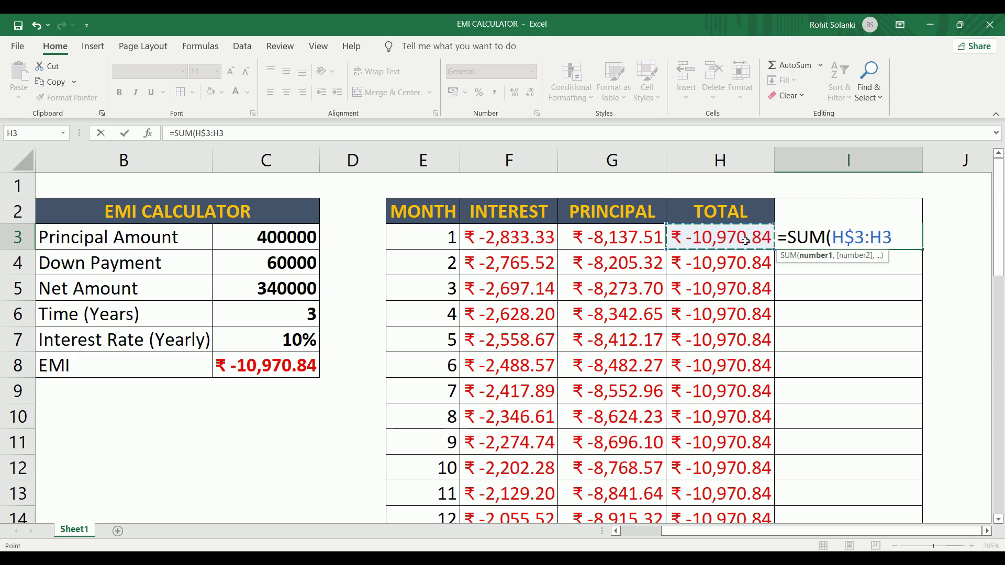
text())
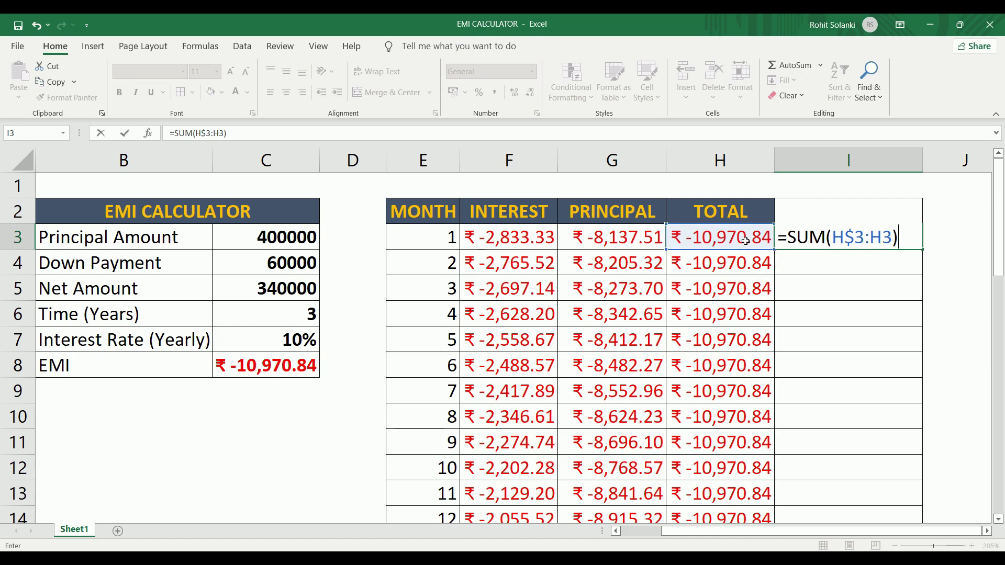
key(Return)
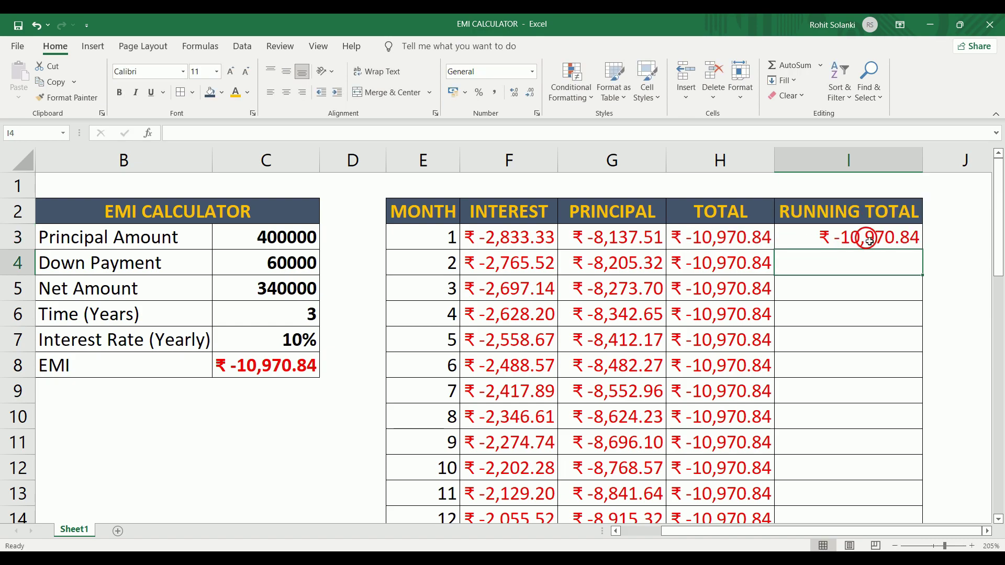
Fill the running total formula down to I38, ending at ₹ -3,94,950.37
click(869, 240)
mouse_move(922, 250)
mouse_down()
mouse_move(923, 370)
mouse_move(880, 547)
mouse_up()
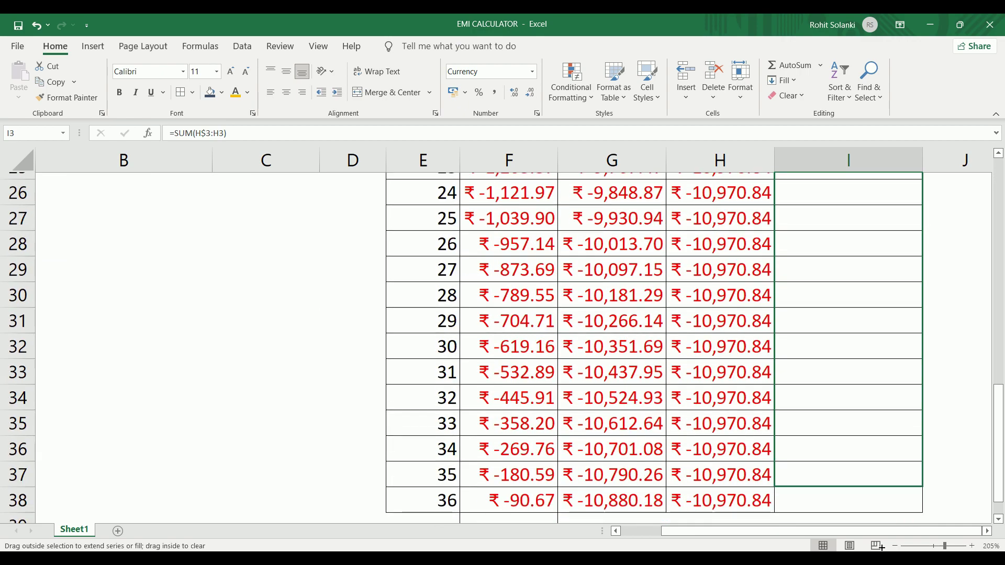
drag(881, 547, 883, 484)
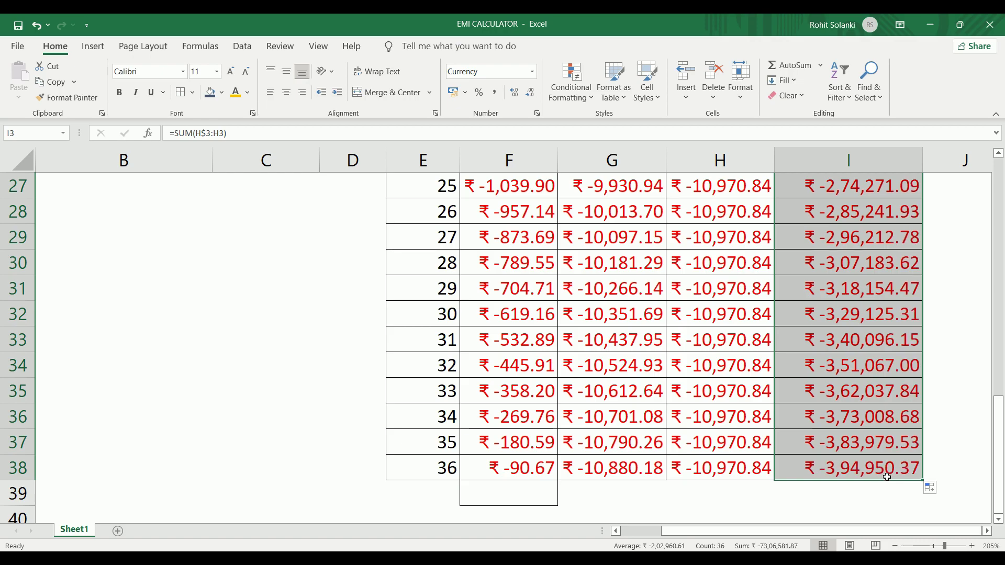
click(890, 476)
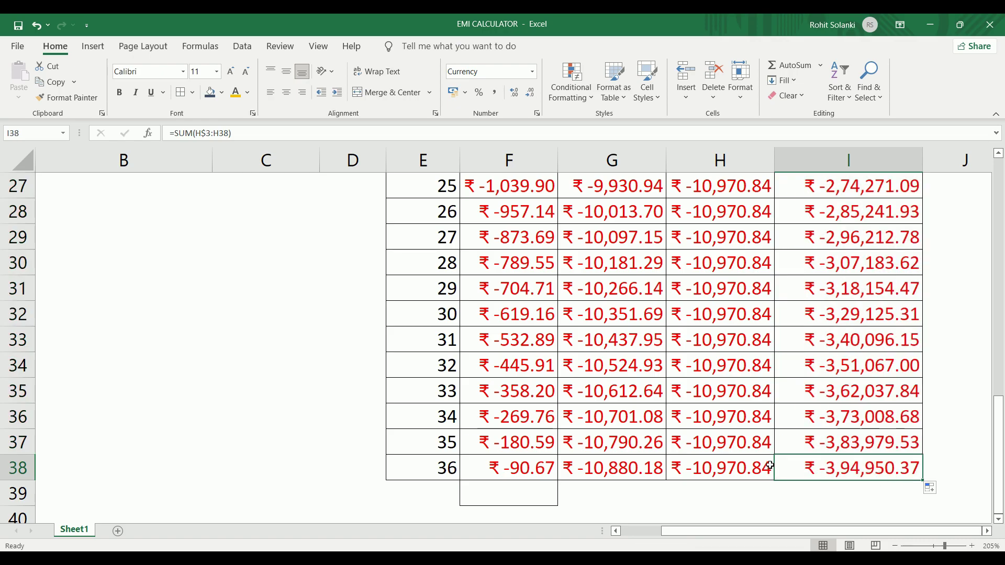
scroll(770, 465, up, 4)
scroll(770, 465, up, 4)
scroll(854, 261, up, 1)
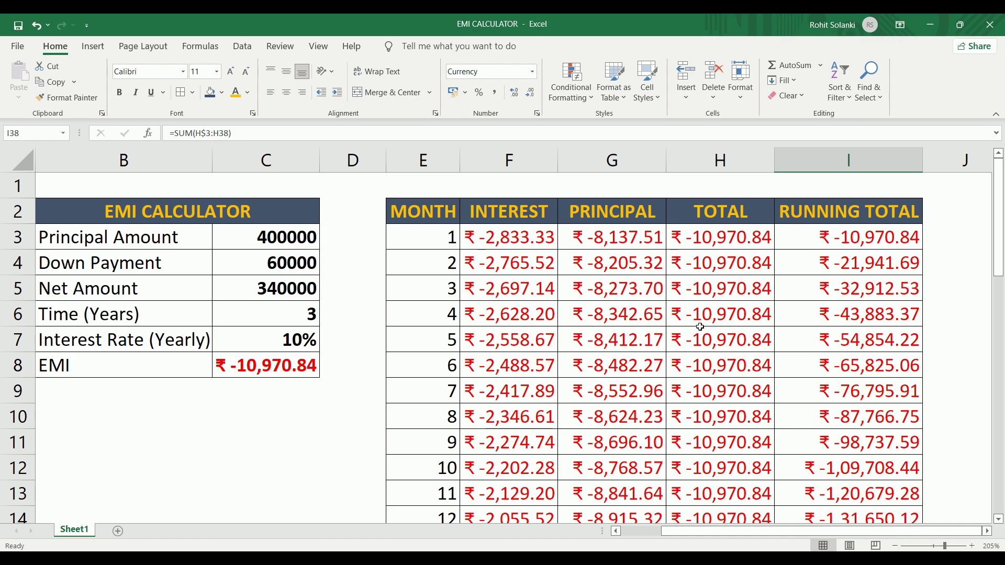
click(265, 388)
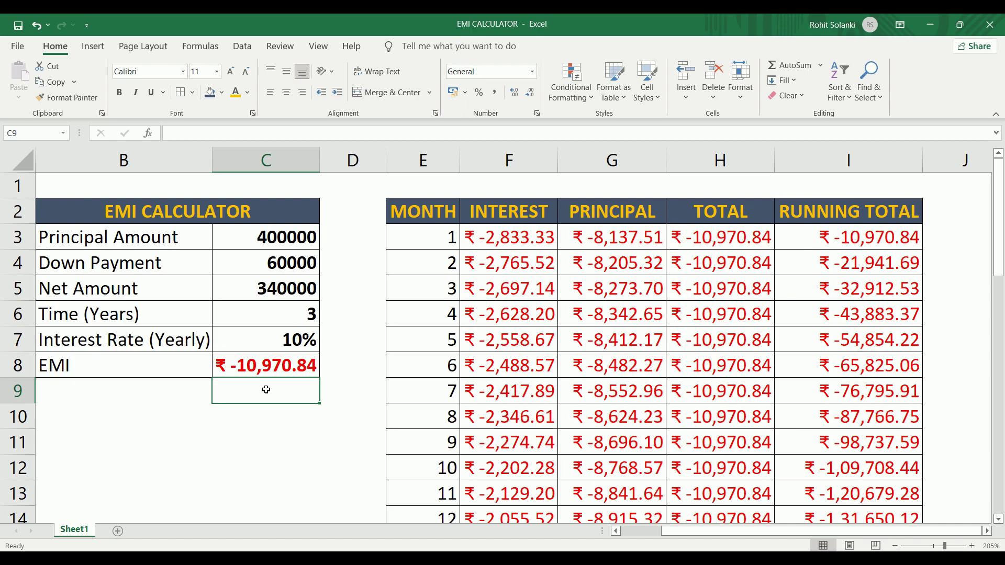
Enter =C8*36 in C9 to compute EMI times 36
text(=)
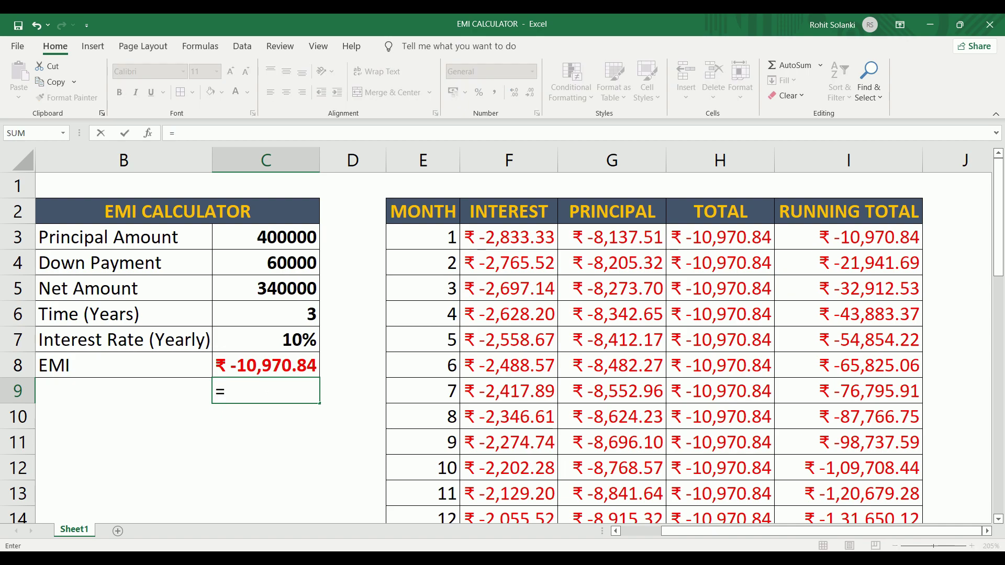
click(274, 372)
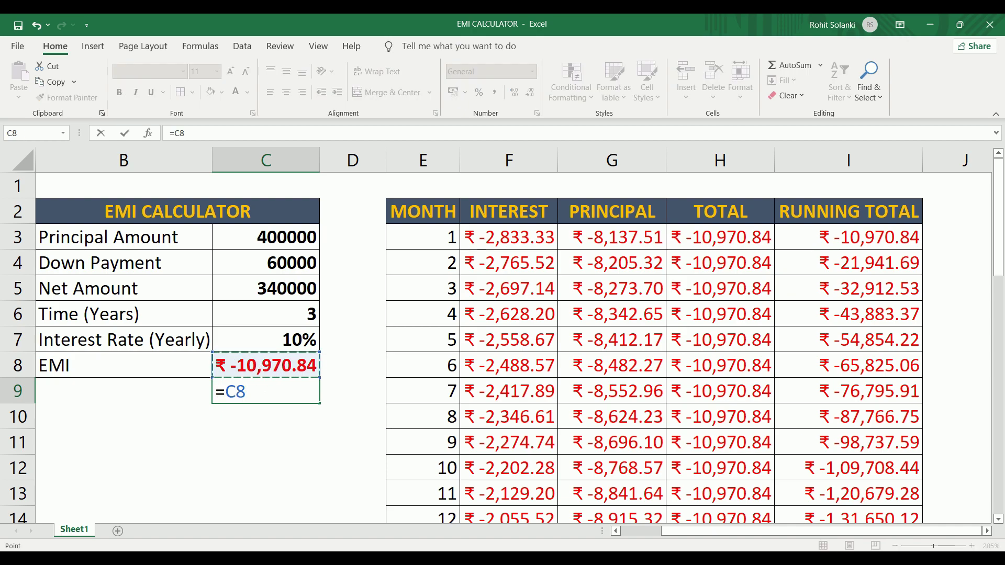
text(*)
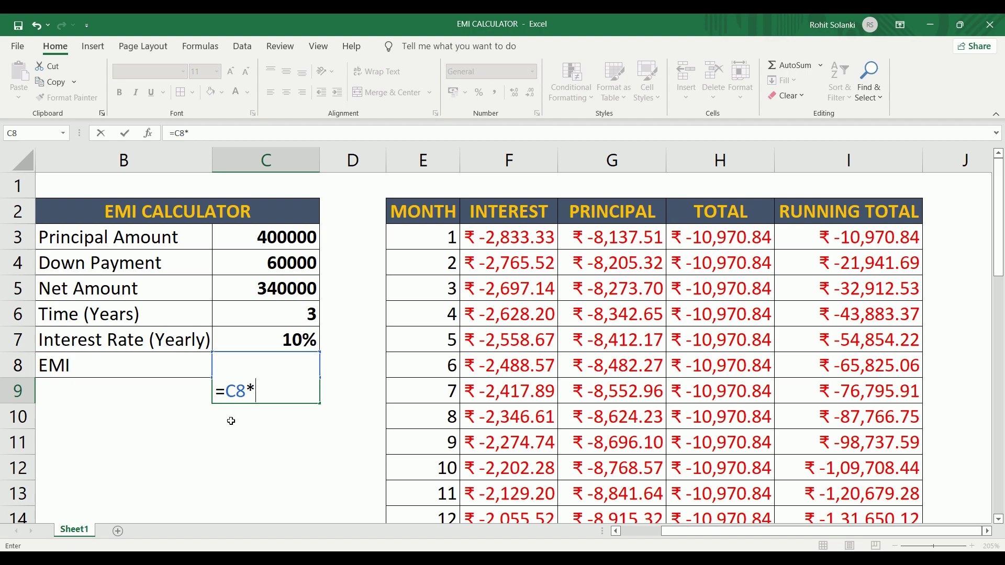
text(36)
key(Return)
click(285, 391)
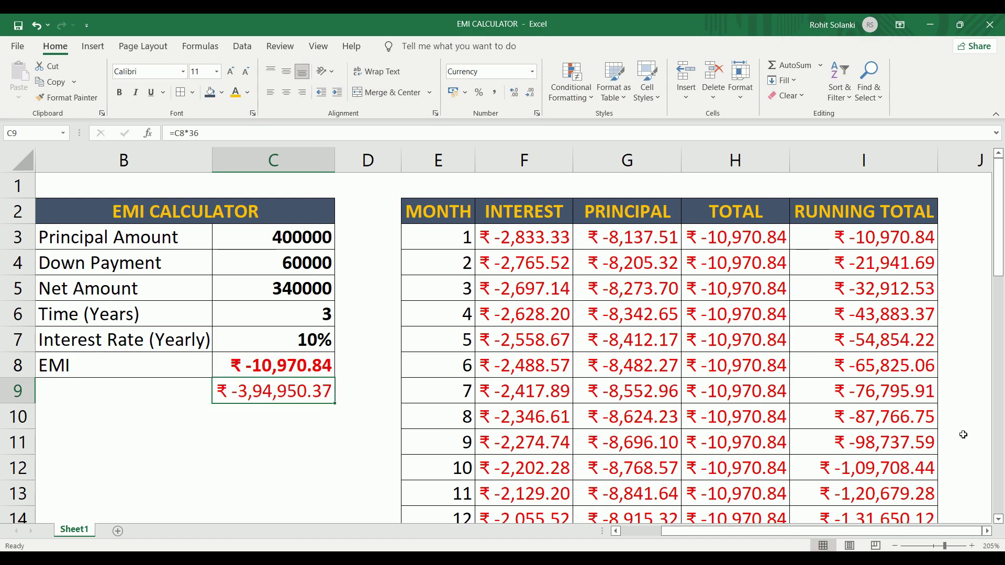
Confirm the I38 running total matches the EMI×36 result of ₹ -3,94,950.37
scroll(963, 434, down, 1)
scroll(963, 438, down, 4)
scroll(961, 442, down, 3)
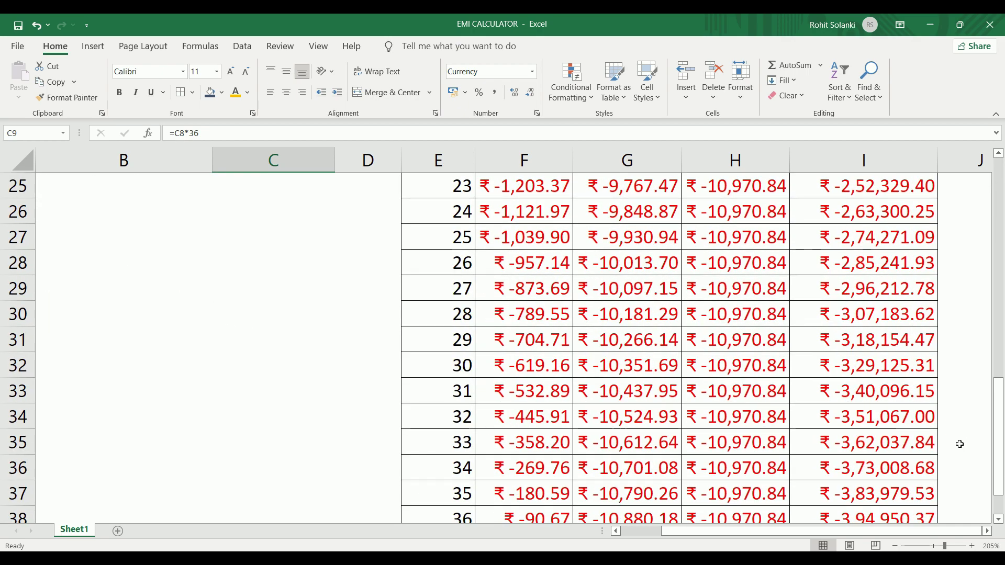
scroll(959, 443, down, 2)
click(856, 371)
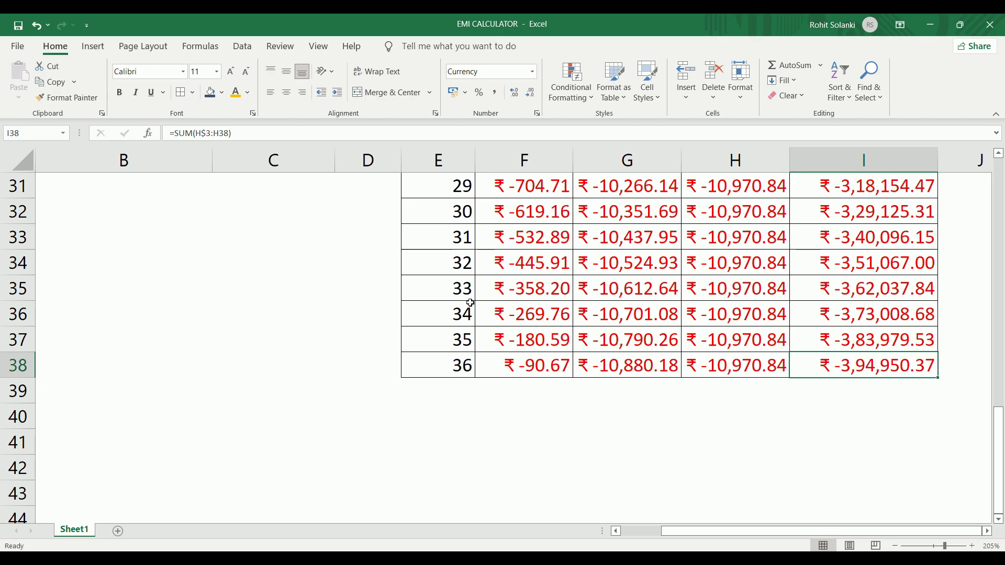
scroll(524, 340, up, 3)
scroll(426, 282, up, 4)
scroll(340, 246, up, 1)
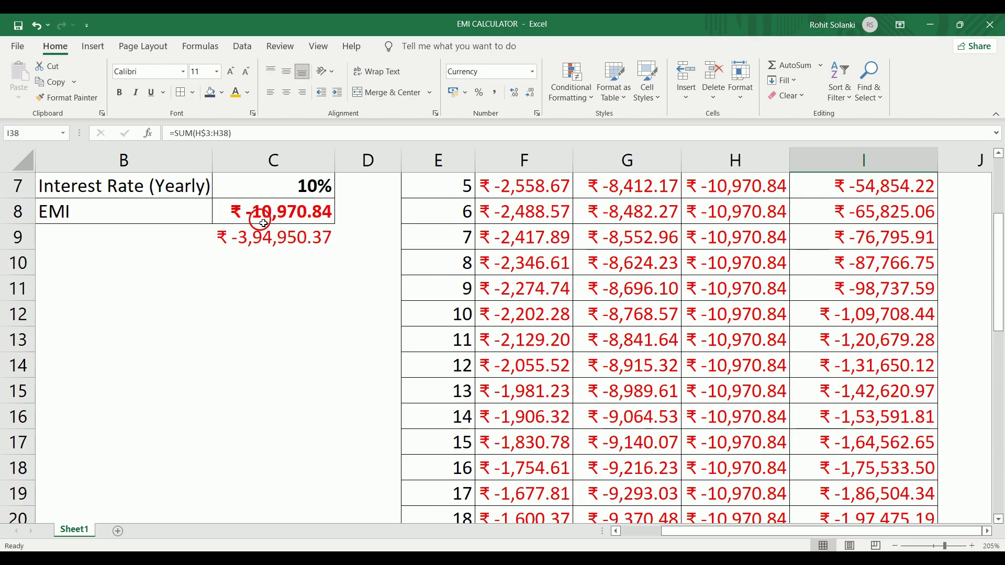
click(264, 217)
click(303, 249)
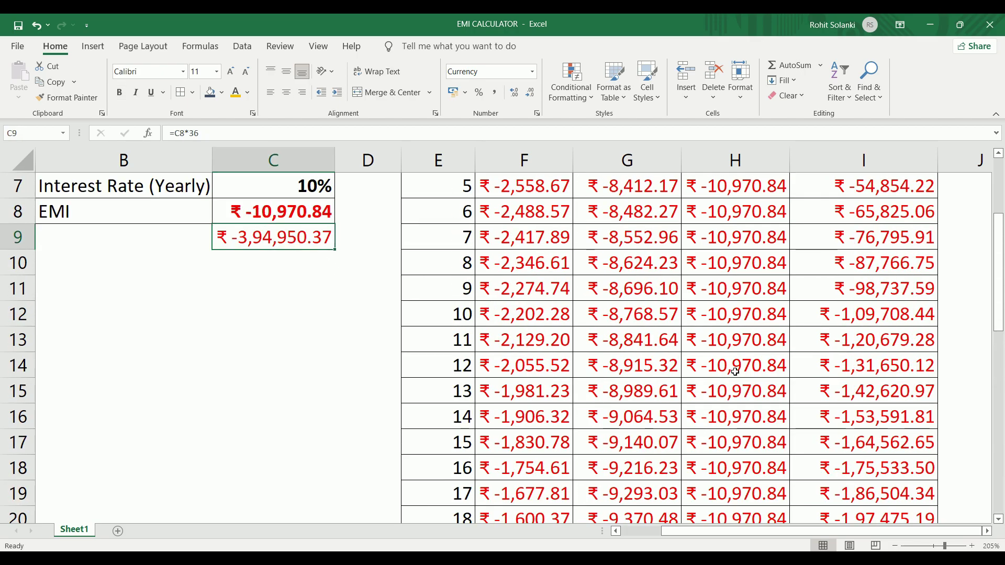